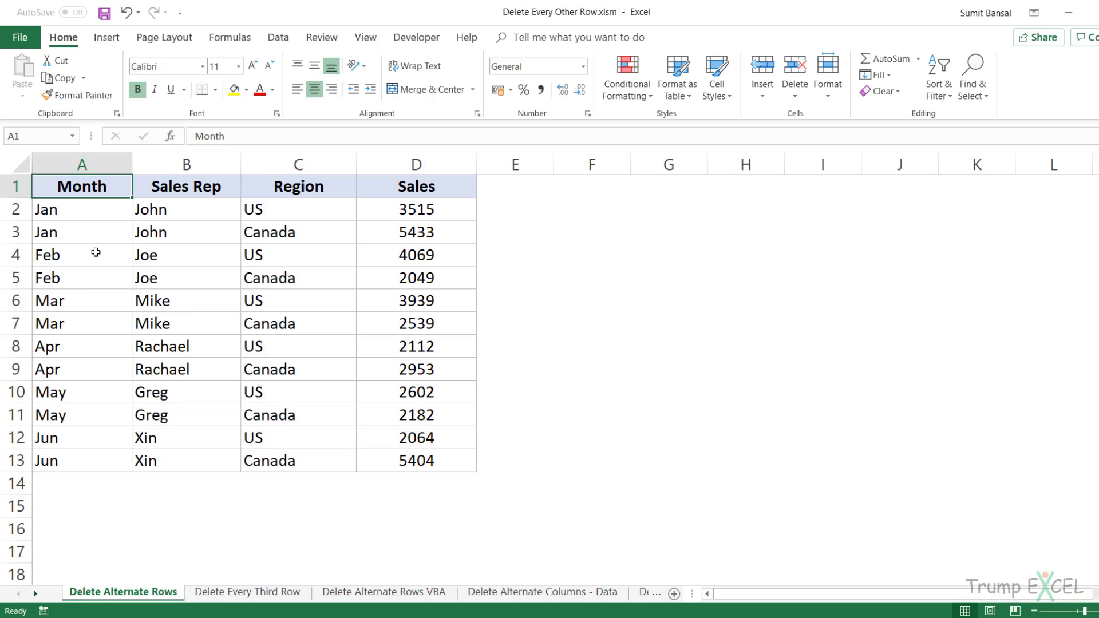
Highlight rows 3, 5 and 7 as examples of the alternate rows to remove
left_click(16, 232)
left_click(15, 278)
left_click(14, 324)
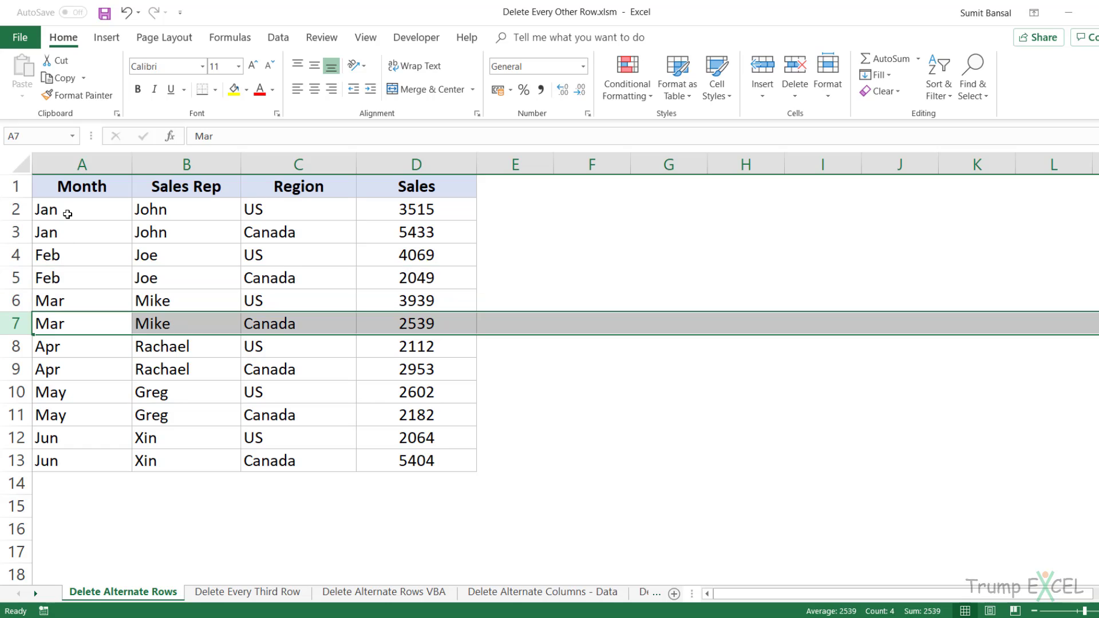
left_click(79, 216)
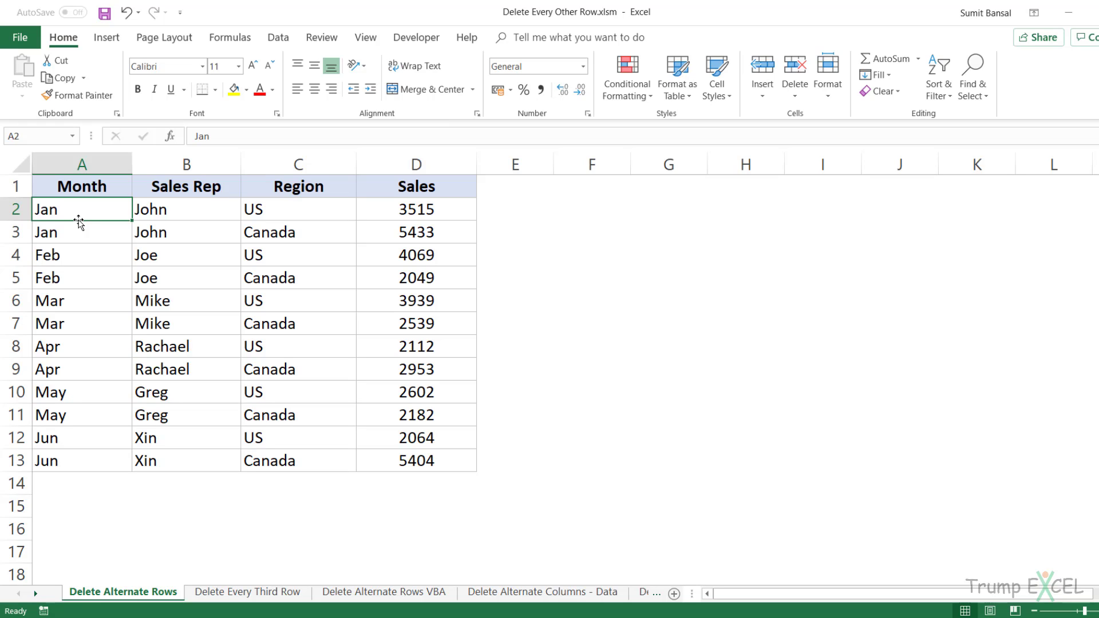
Add a 'Helper' header in E1 and =ISEVEN(ROW()) in E2, filled down to E13
left_click(511, 193)
type("Helper")
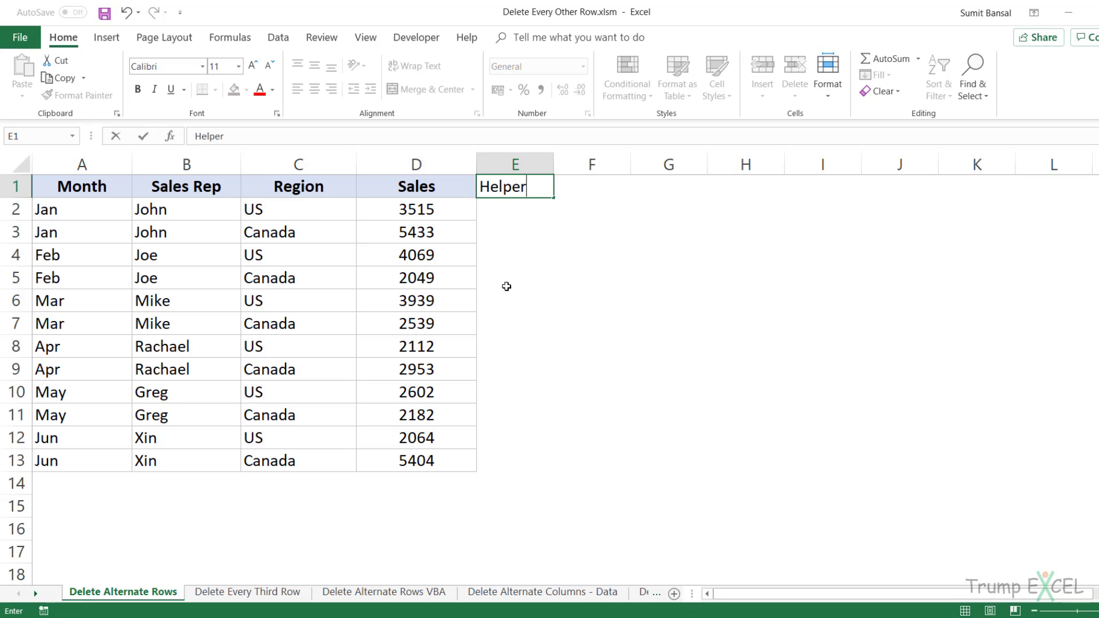
key("Return")
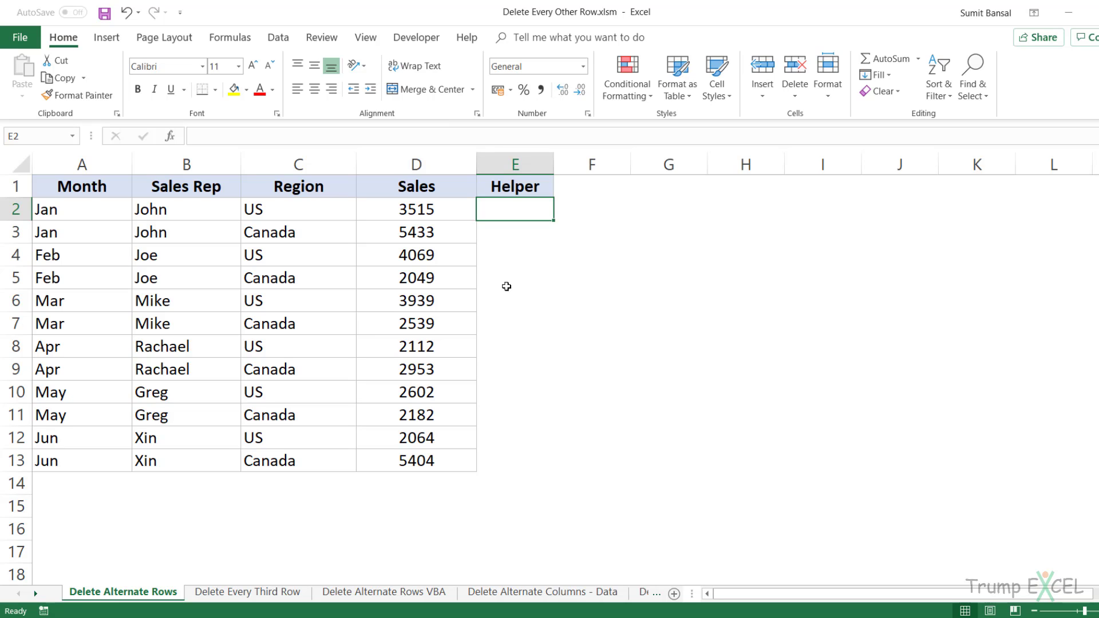
type("=ISEVE")
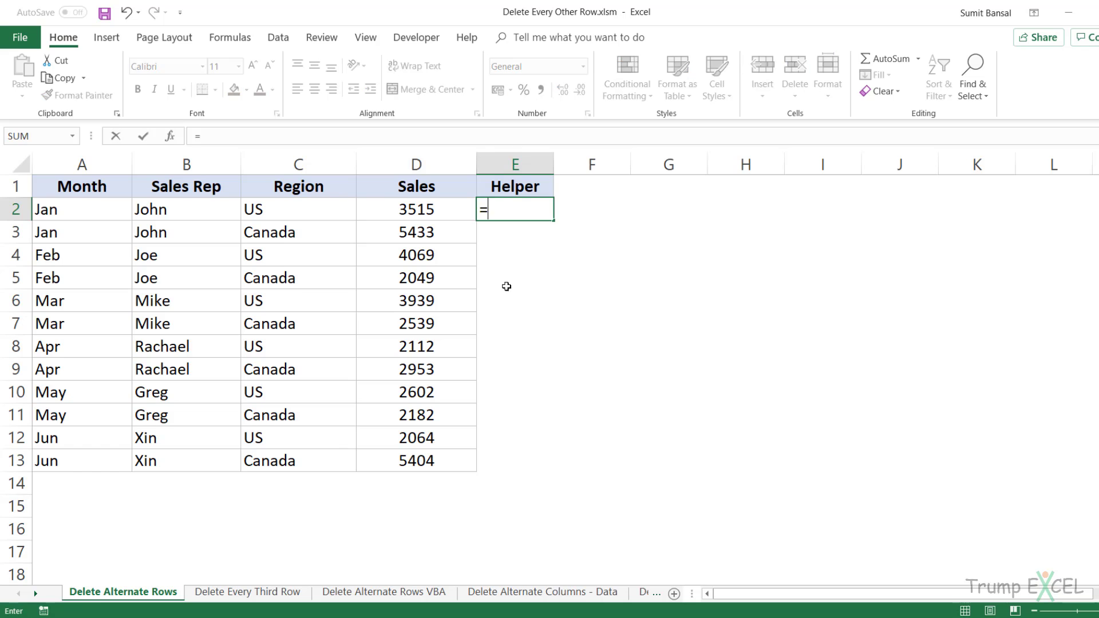
type("N")
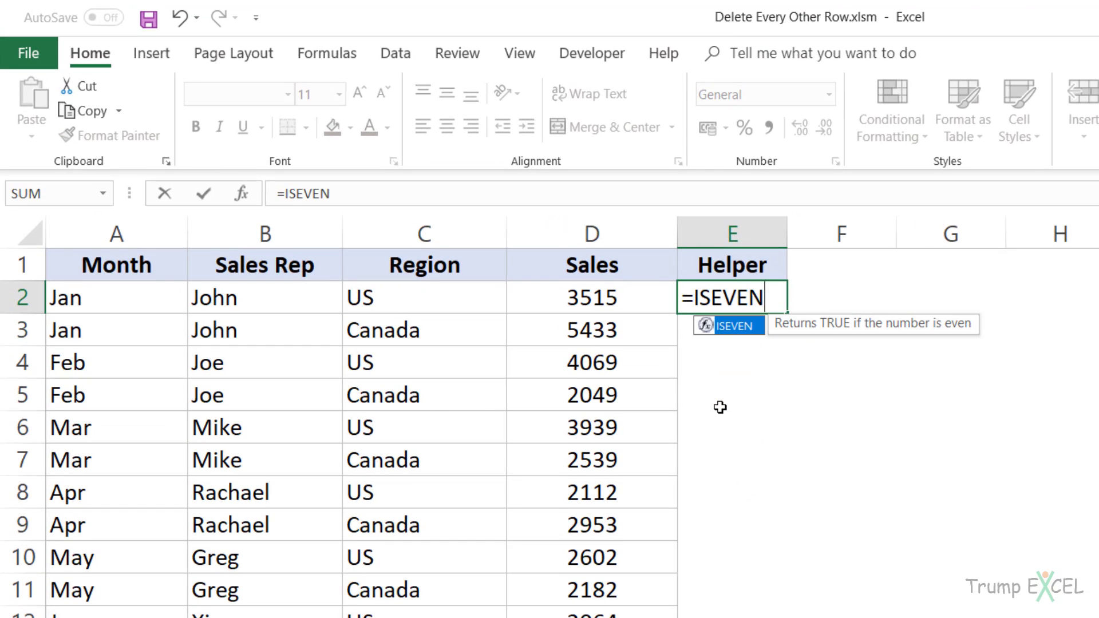
type("(")
key("BackSpace")
type("(")
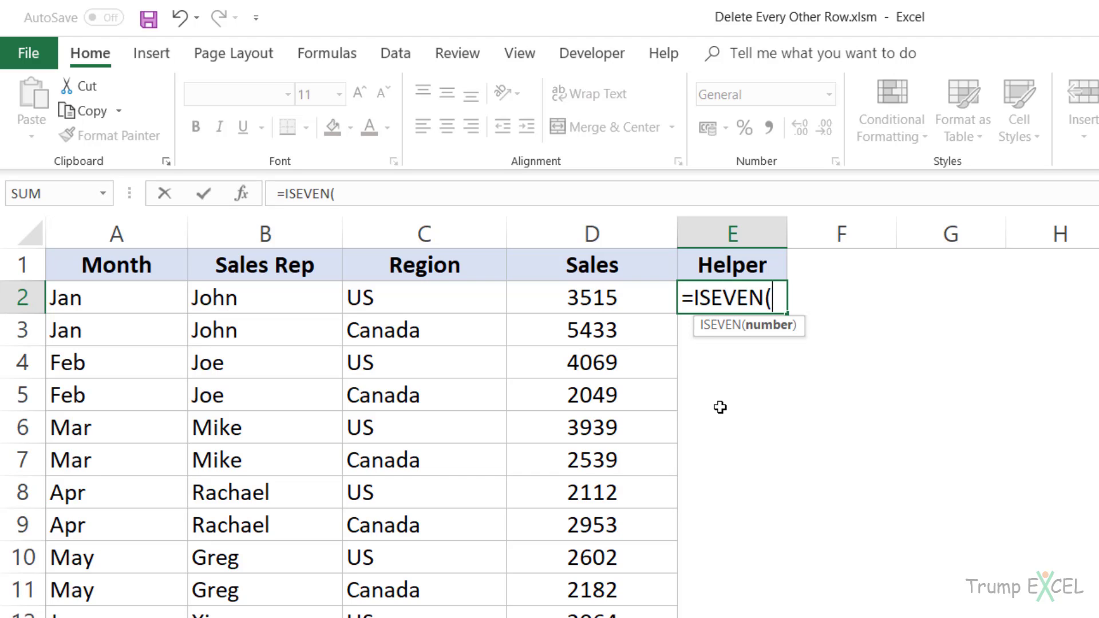
type("ROW())")
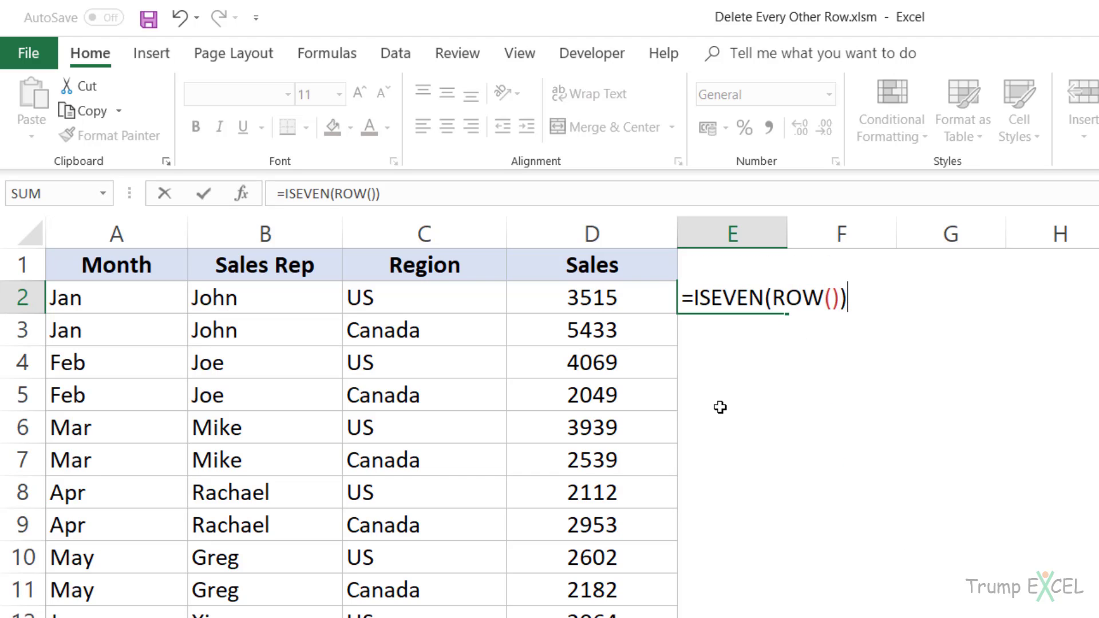
key("Return")
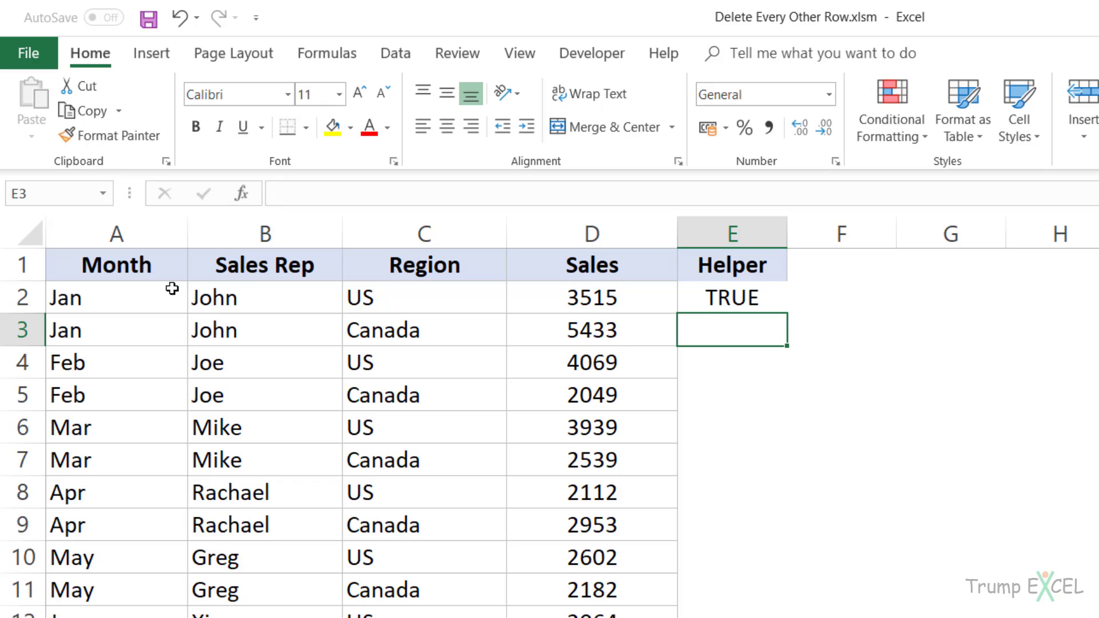
left_click(32, 297)
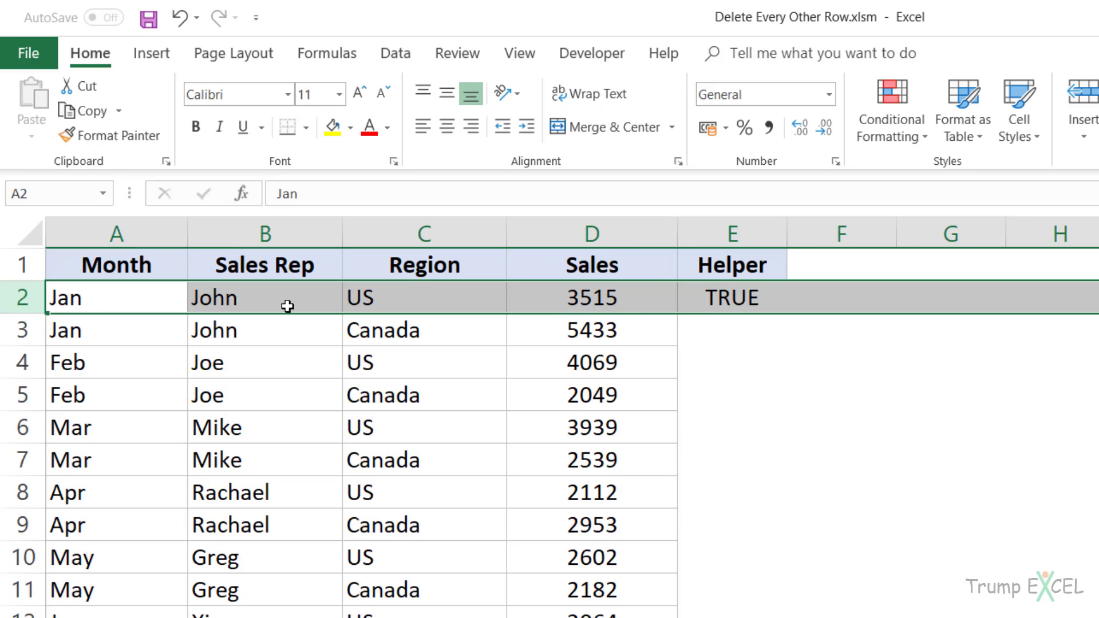
left_click(719, 302)
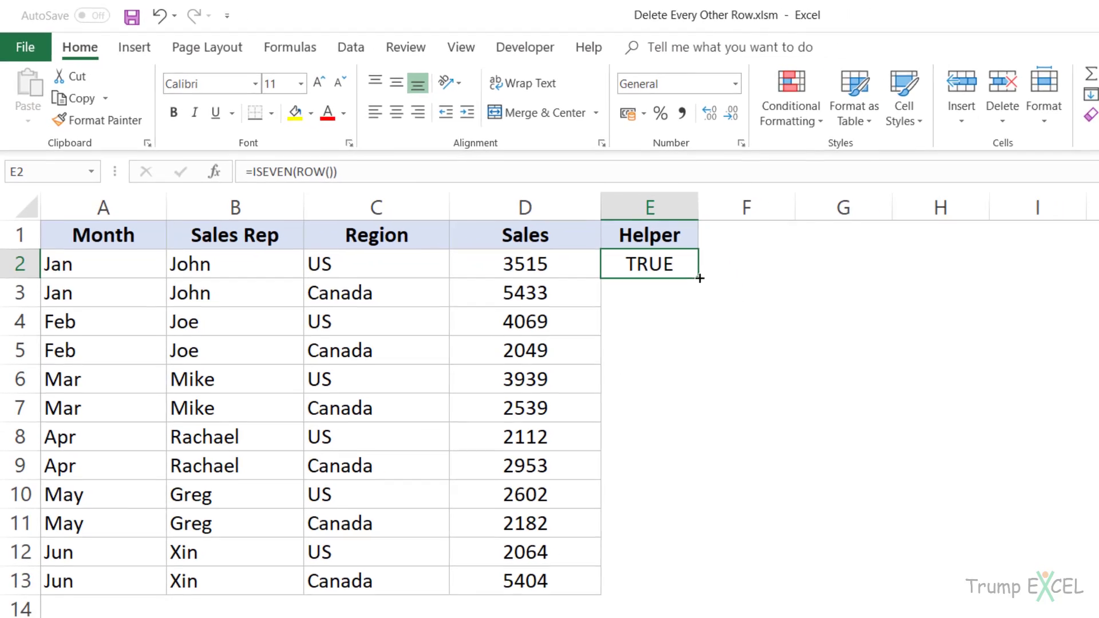
left_click_drag(699, 278, 687, 583)
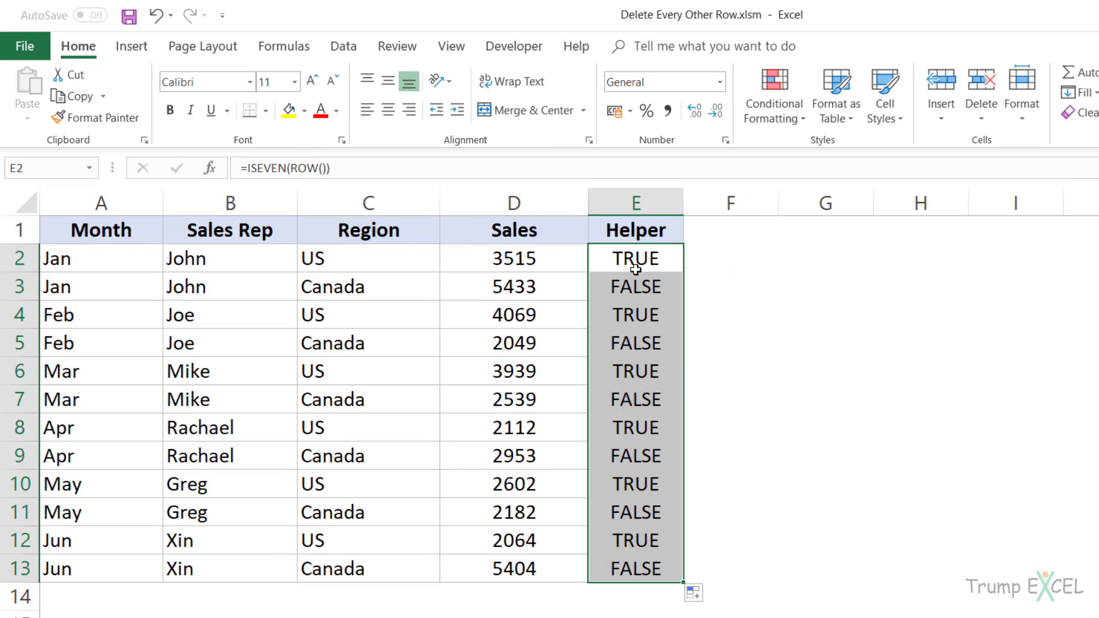
Filter the Helper column to exclude TRUE, then select the visible FALSE cells E3:E13
left_click(635, 284)
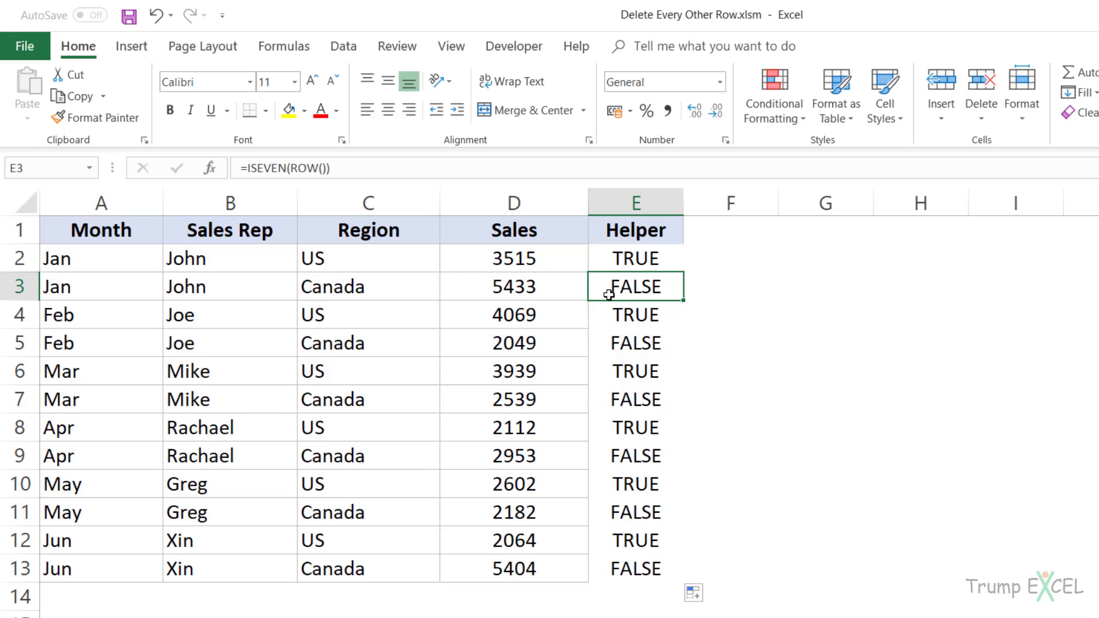
left_click(348, 48)
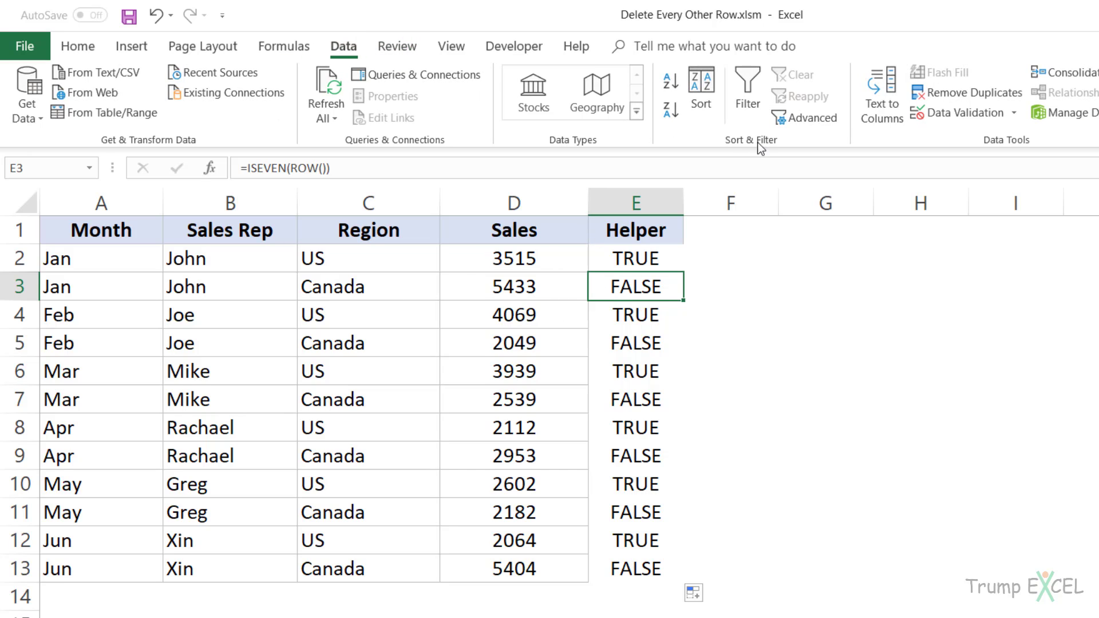
left_click(753, 102)
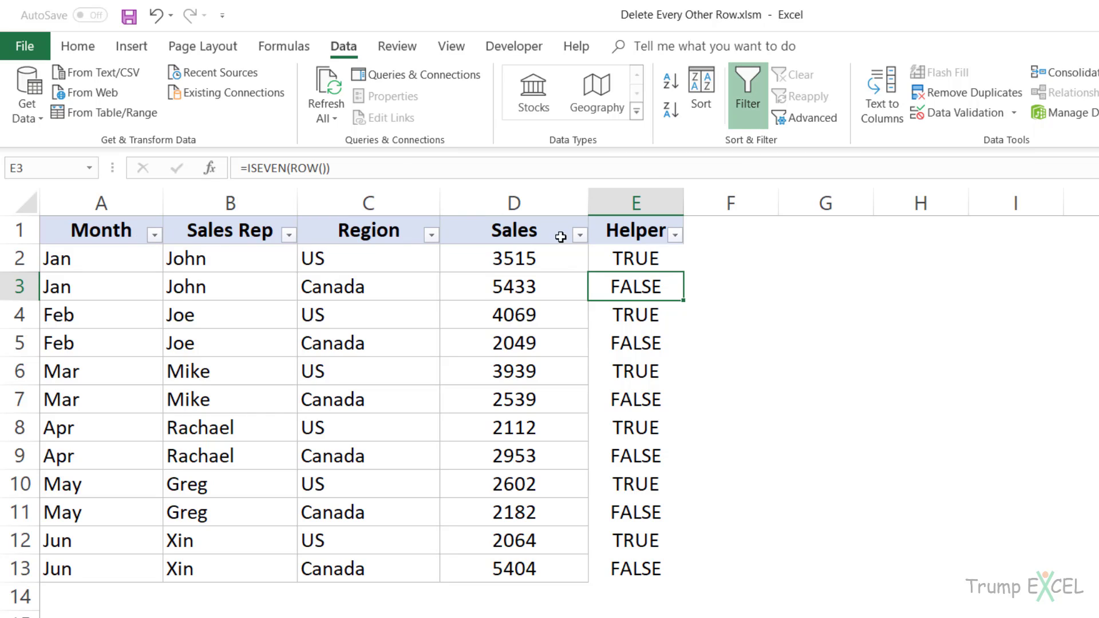
left_click(675, 236)
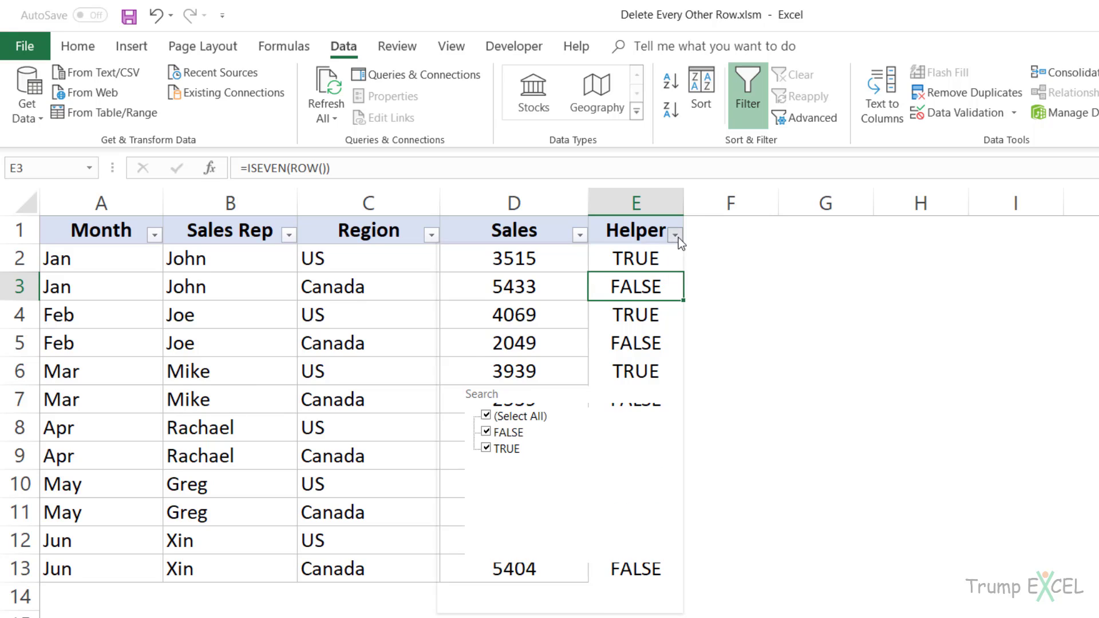
left_click(497, 449)
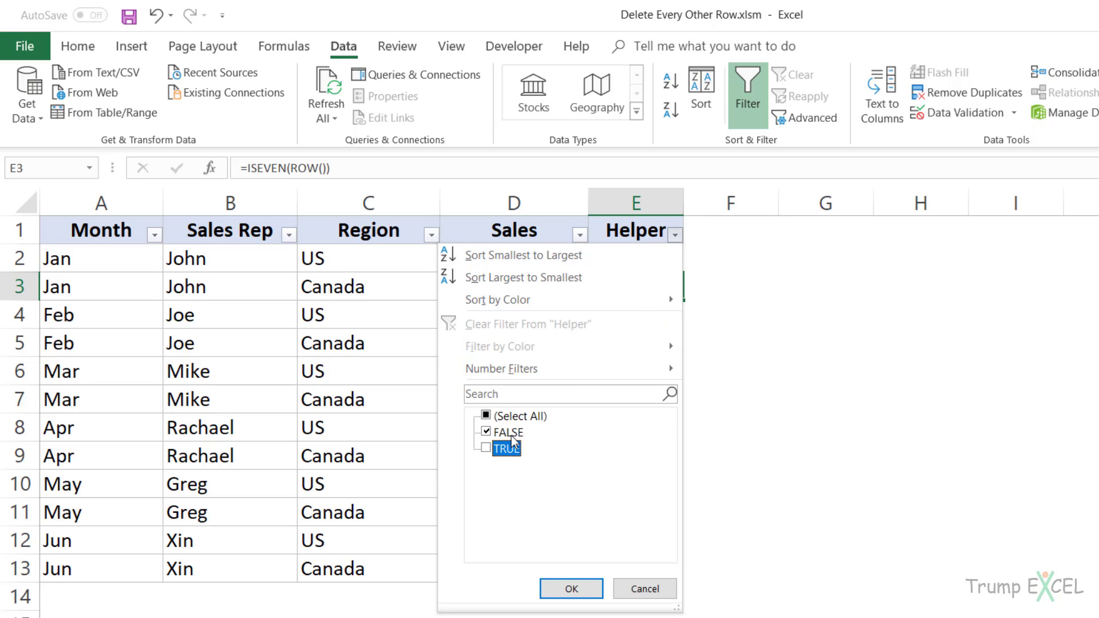
left_click(564, 593)
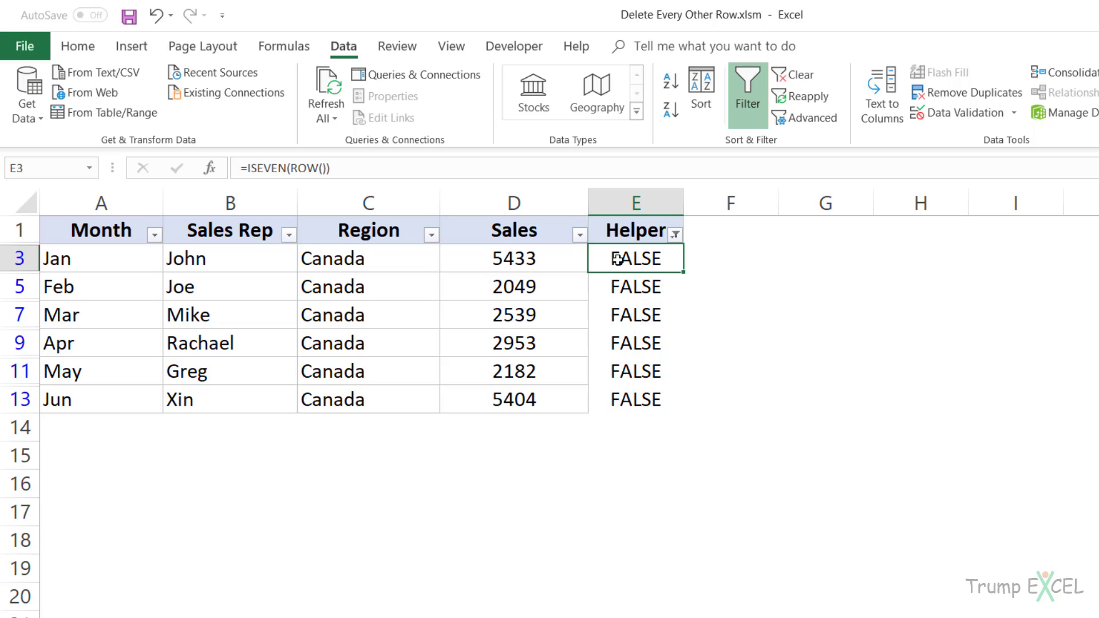
left_click_drag(617, 258, 613, 399)
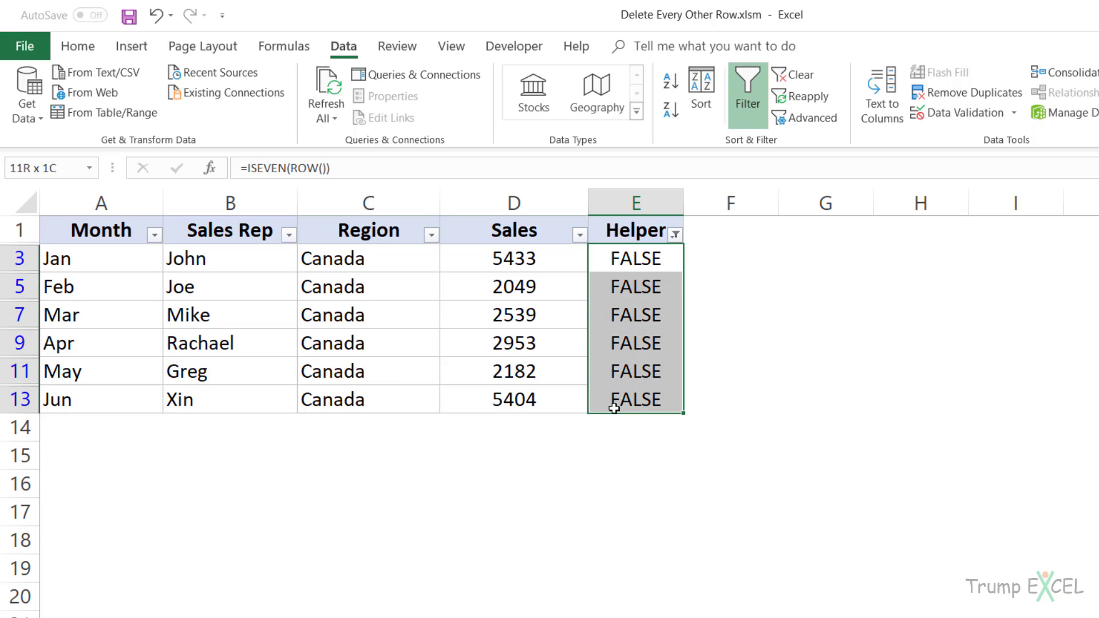
right_click(609, 259)
Delete the entire sheet rows of the selected FALSE cells and confirm
left_click(648, 435)
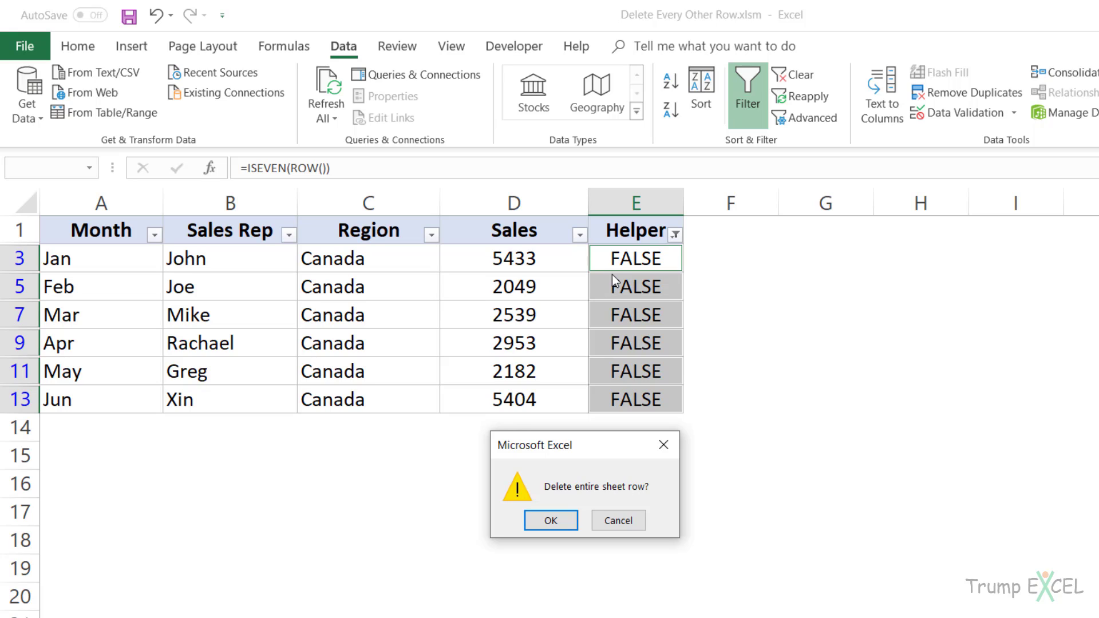
left_click(560, 521)
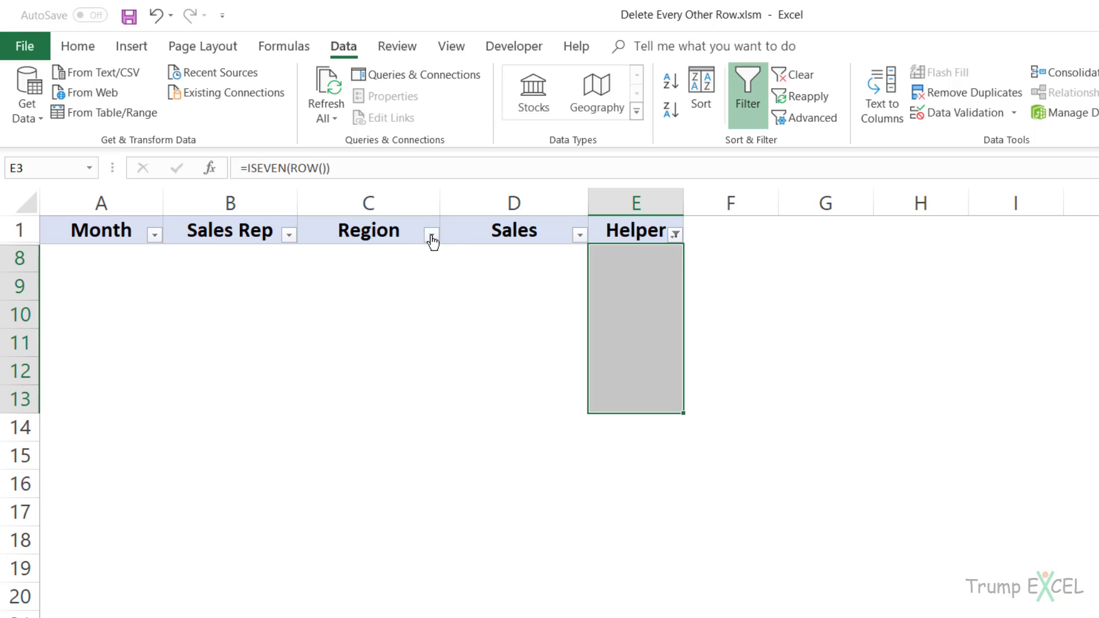
left_click(486, 232)
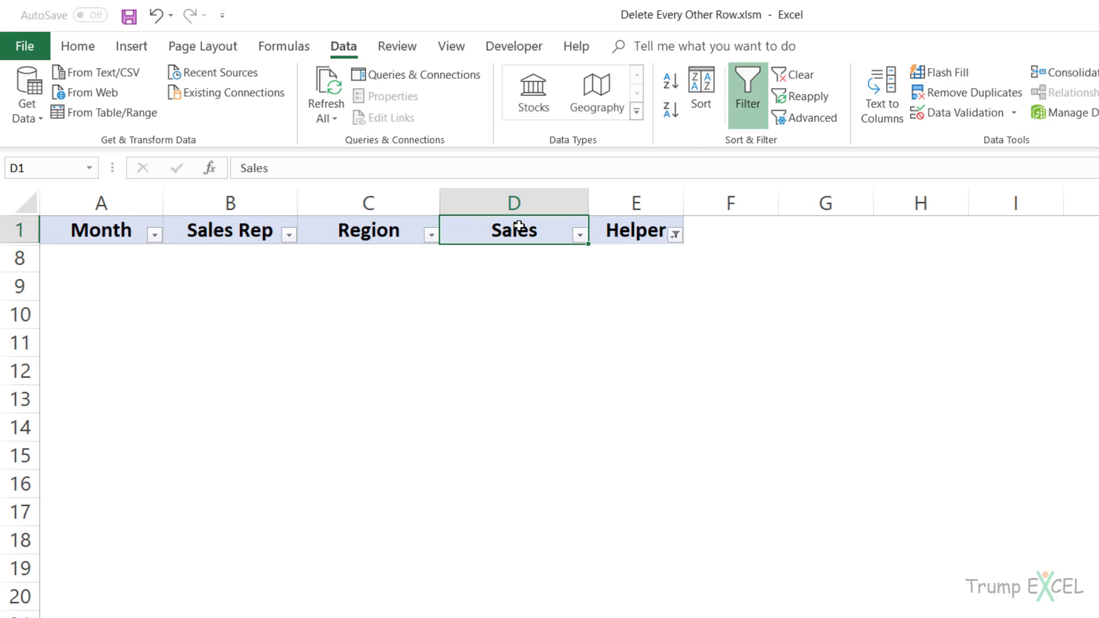
Turn off the filter and delete the Helper column E
left_click(750, 91)
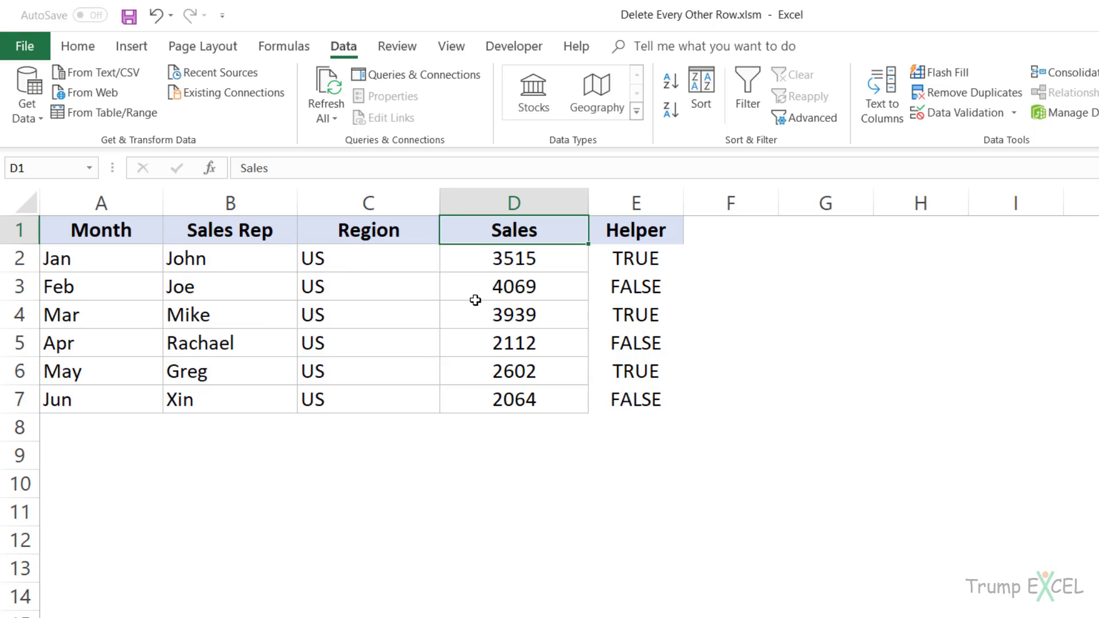
left_click_drag(643, 259, 641, 401)
left_click(623, 283)
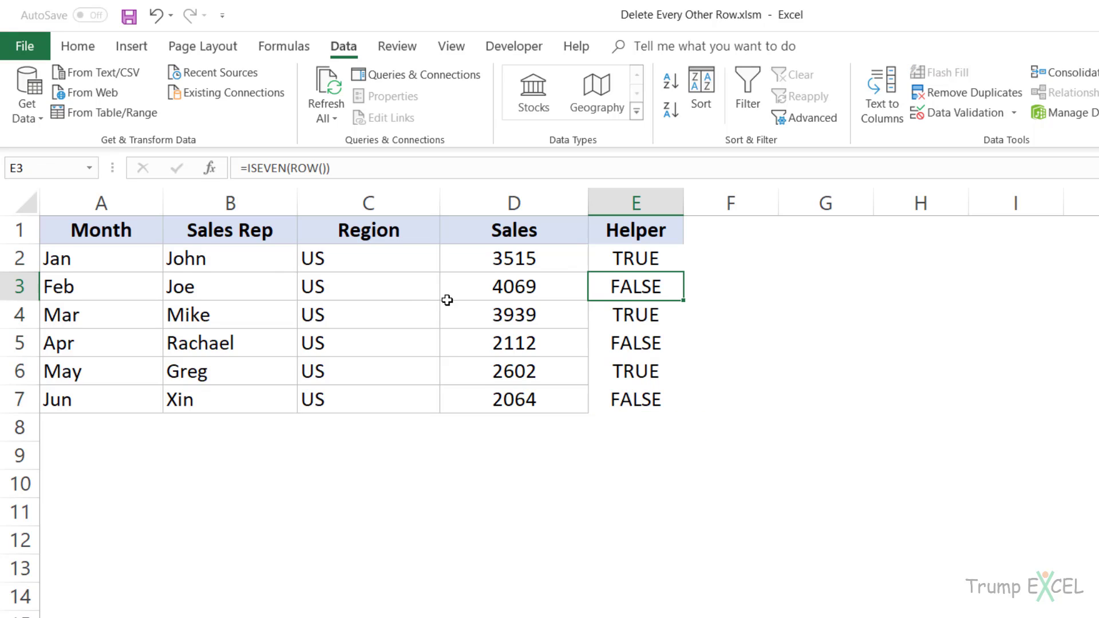
left_click(624, 205)
right_click(625, 207)
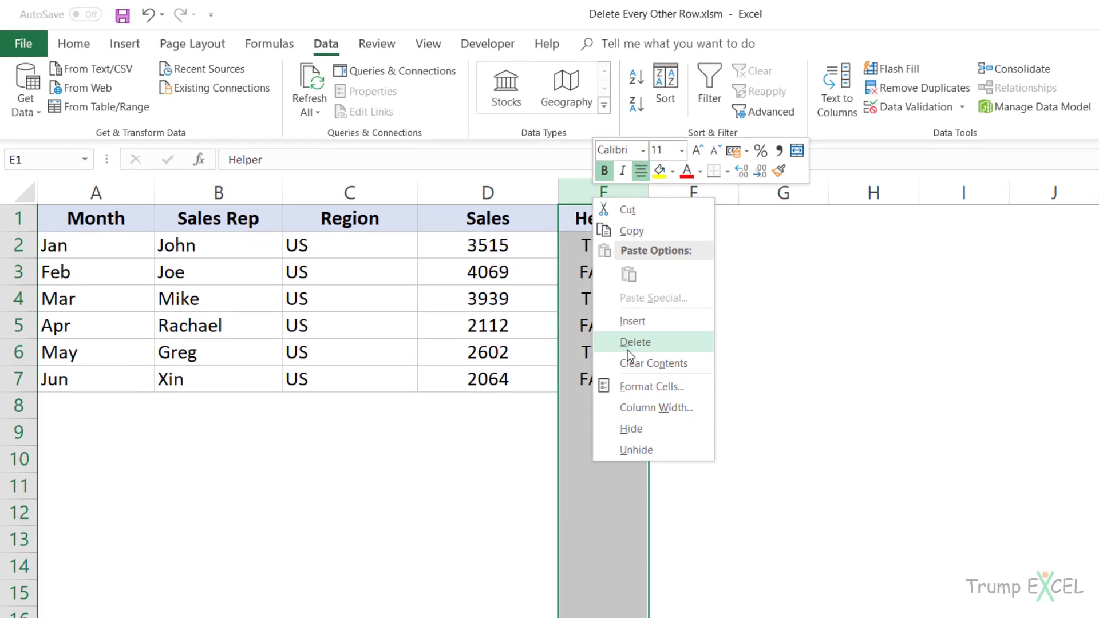
left_click(627, 346)
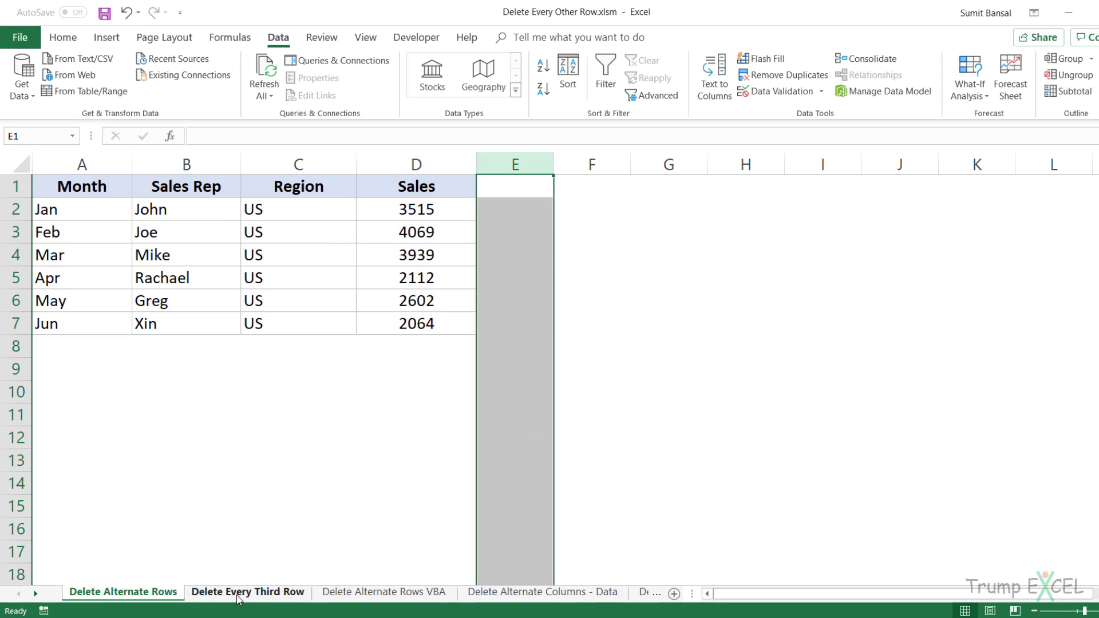
left_click(241, 593)
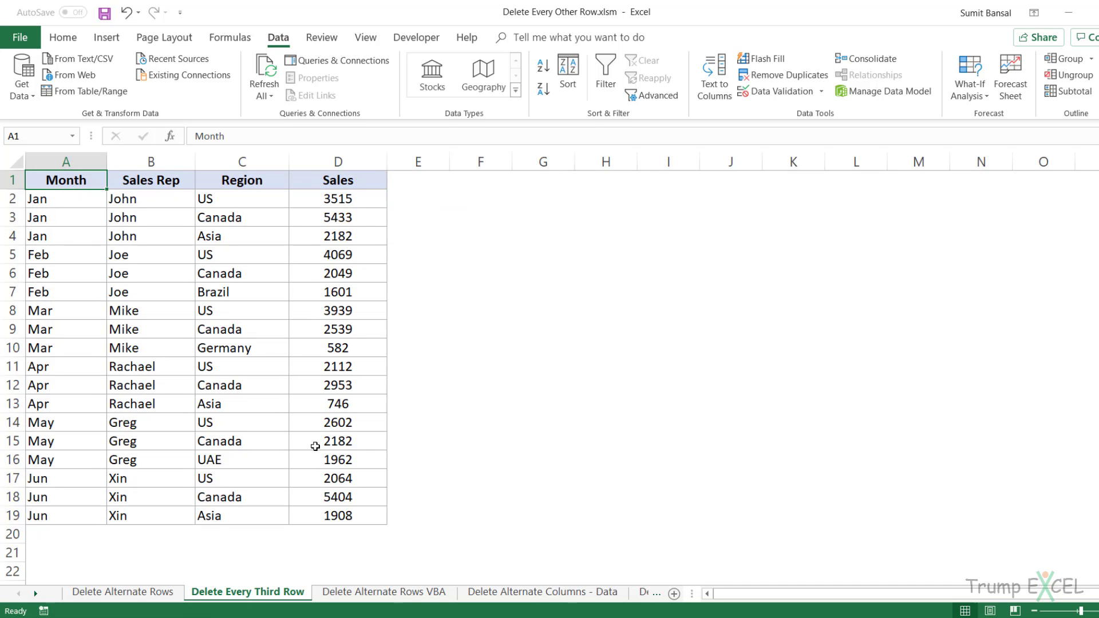
Type the 'Helper' header in E1 of the Delete Every Third Row sheet
left_click(405, 183)
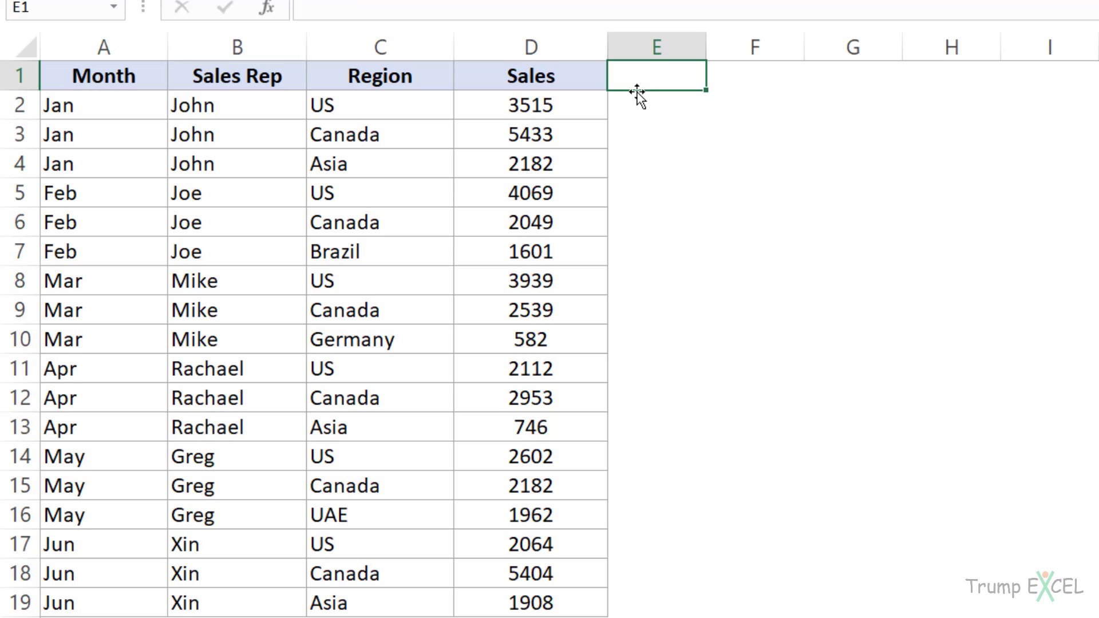
type("Helper")
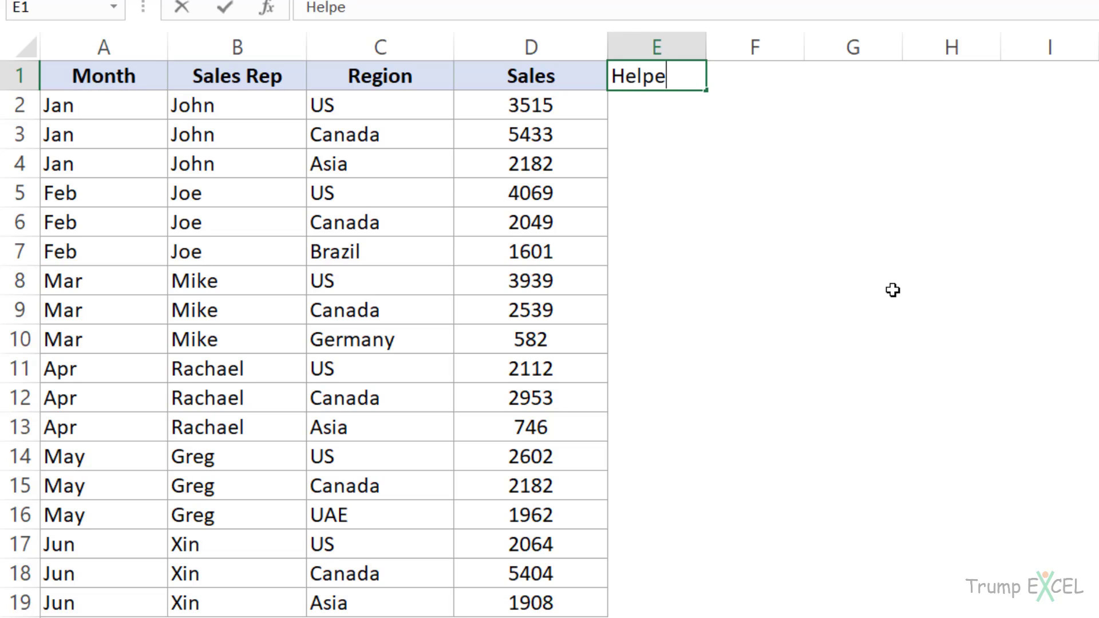
key("Return")
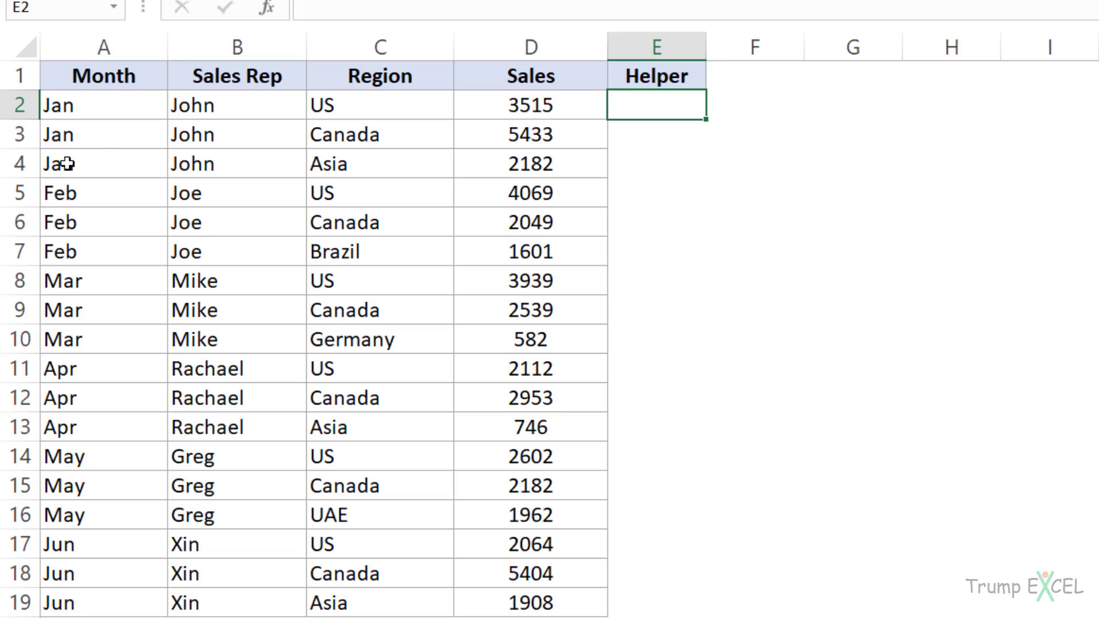
left_click_drag(83, 164, 429, 170)
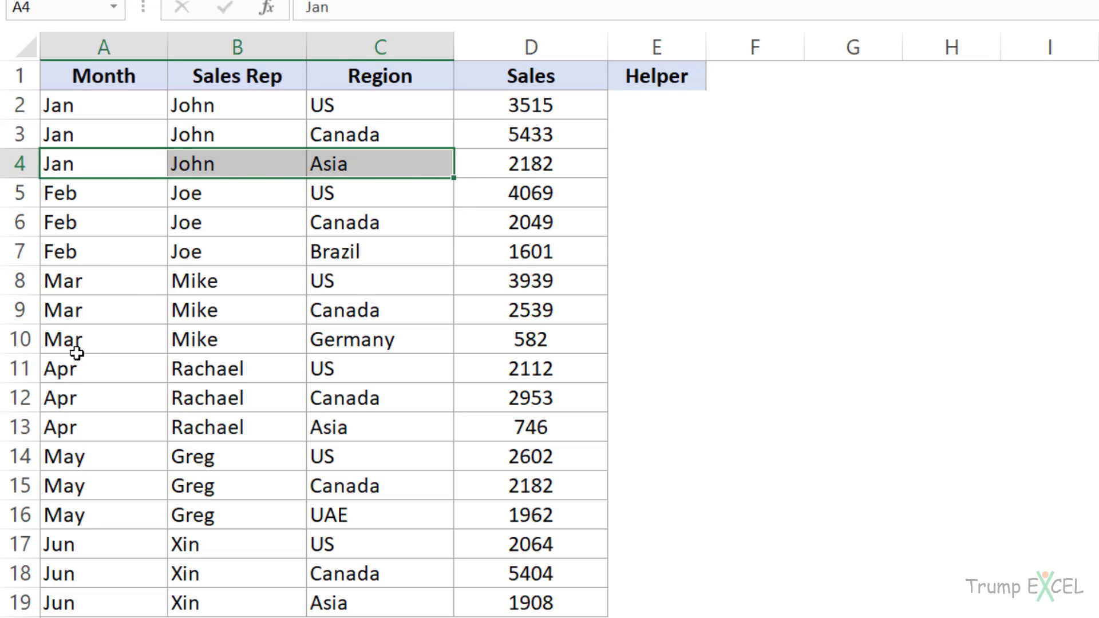
Enter =MOD(ROW(),3) in E2 and fill it down to E19
mouse_move(211, 180)
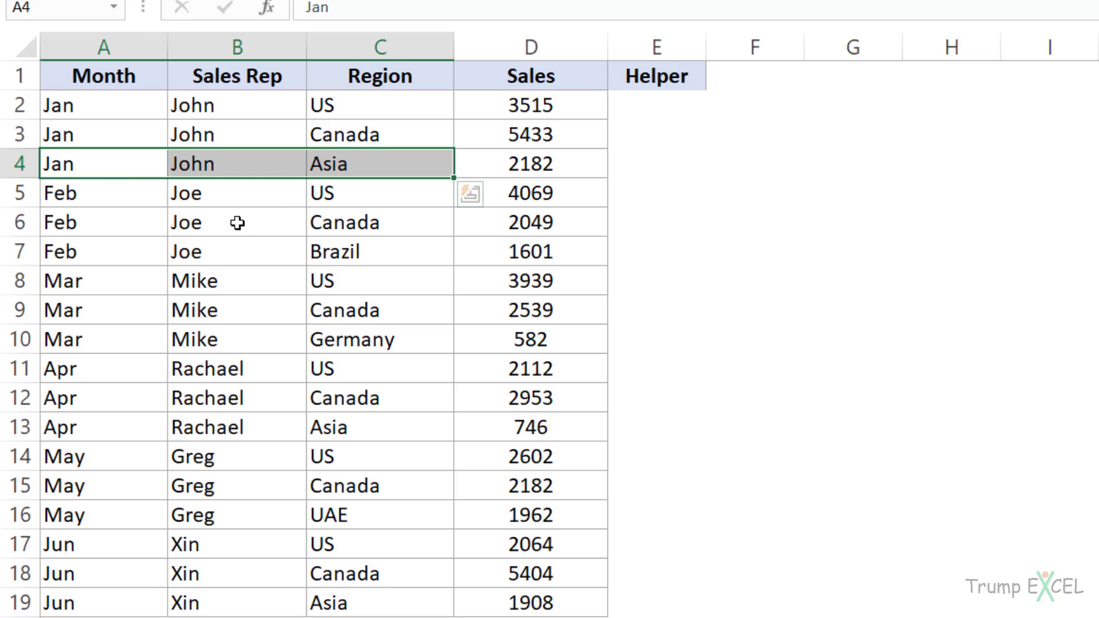
left_click(674, 105)
type("=mod")
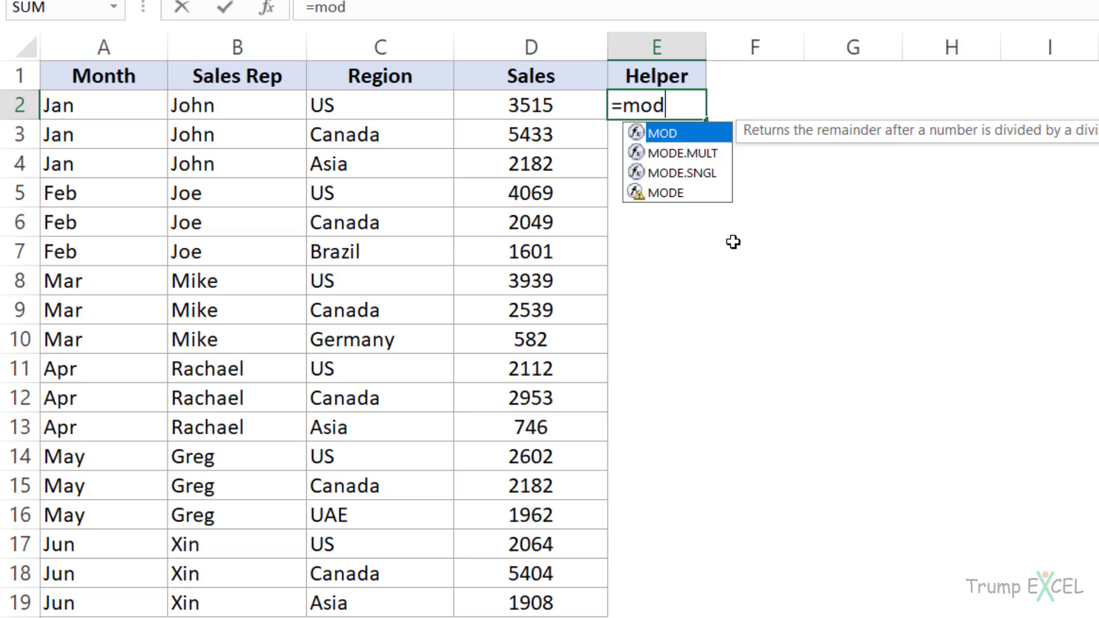
key("Tab")
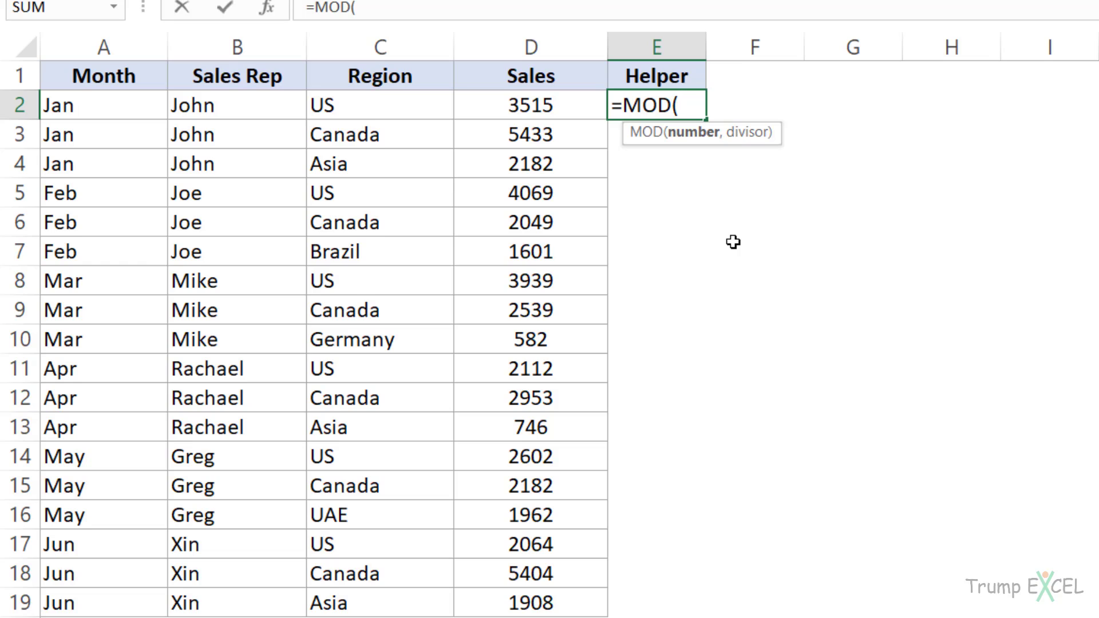
type("row()")
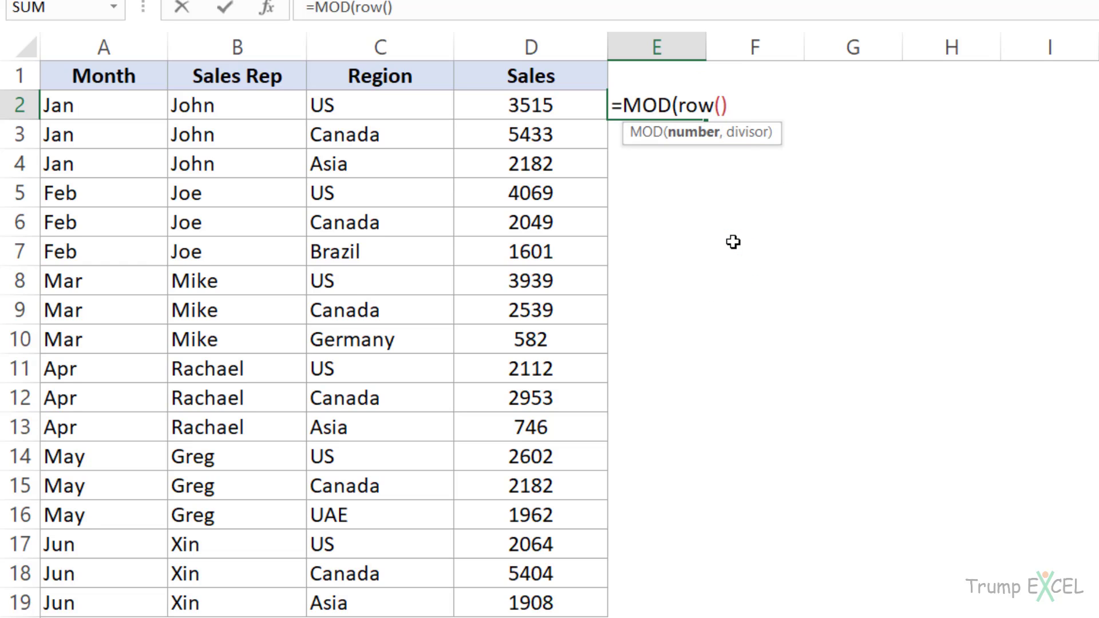
type(",3")
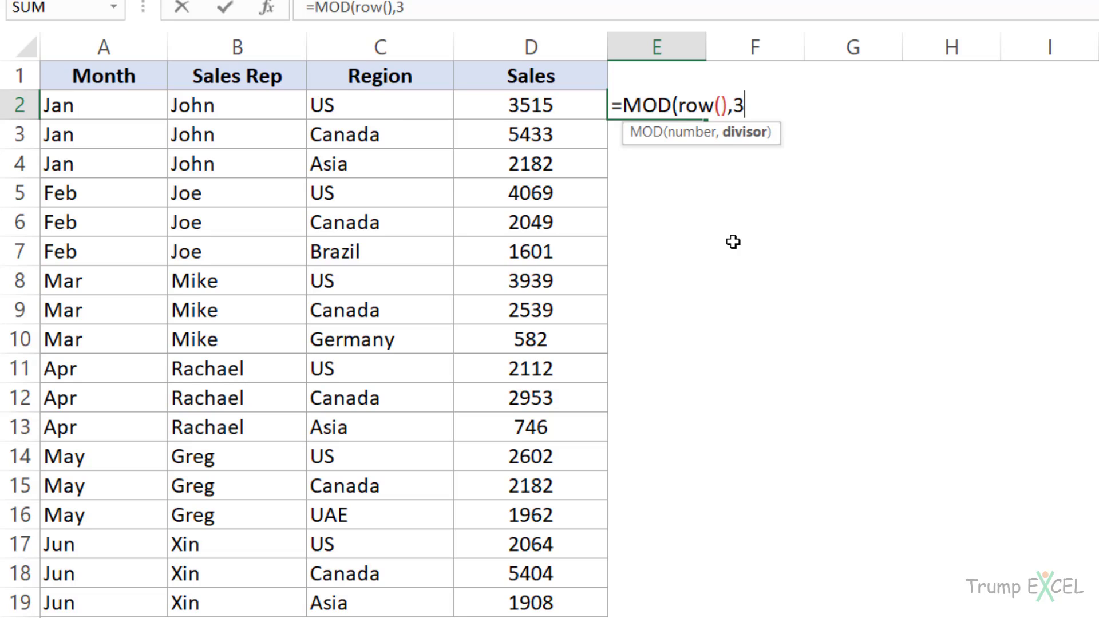
type(")")
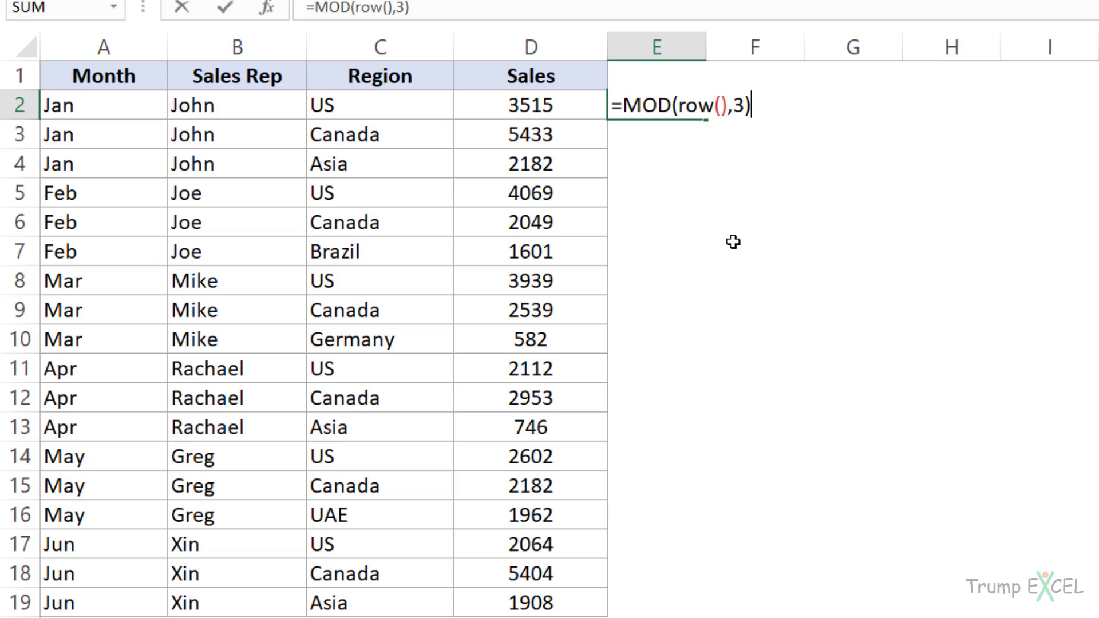
key("Return")
key("Up")
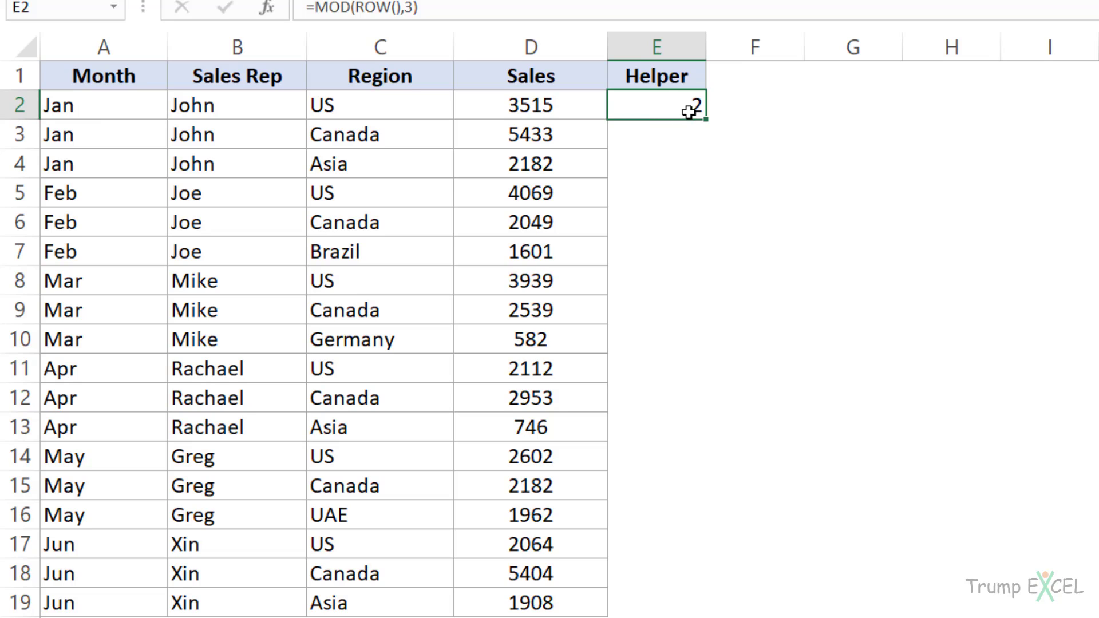
left_click_drag(703, 164, 704, 609)
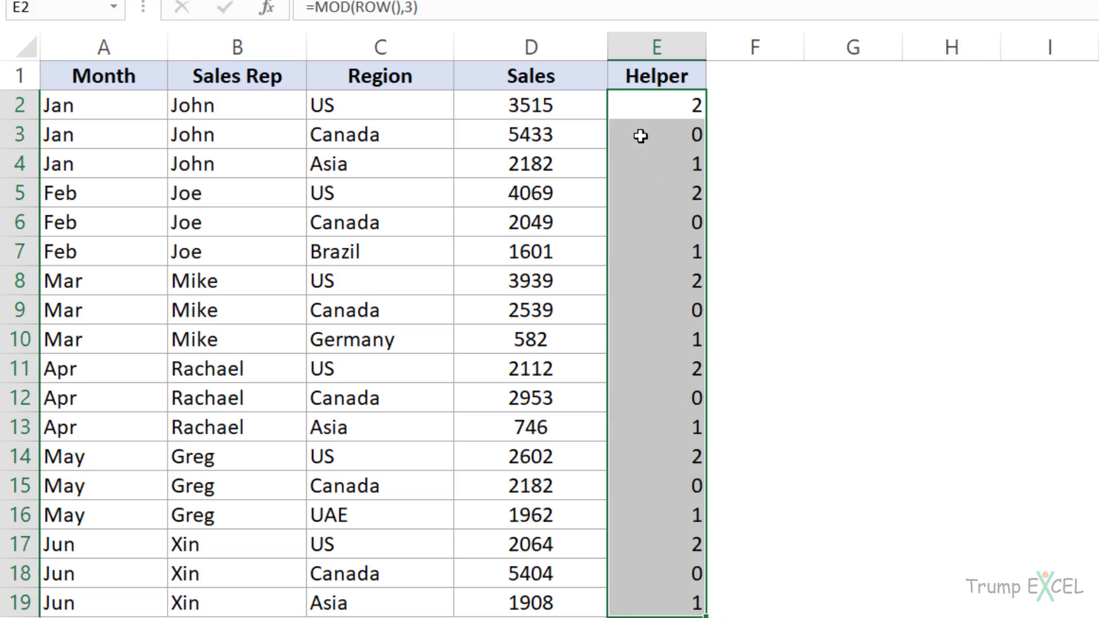
left_click(643, 136)
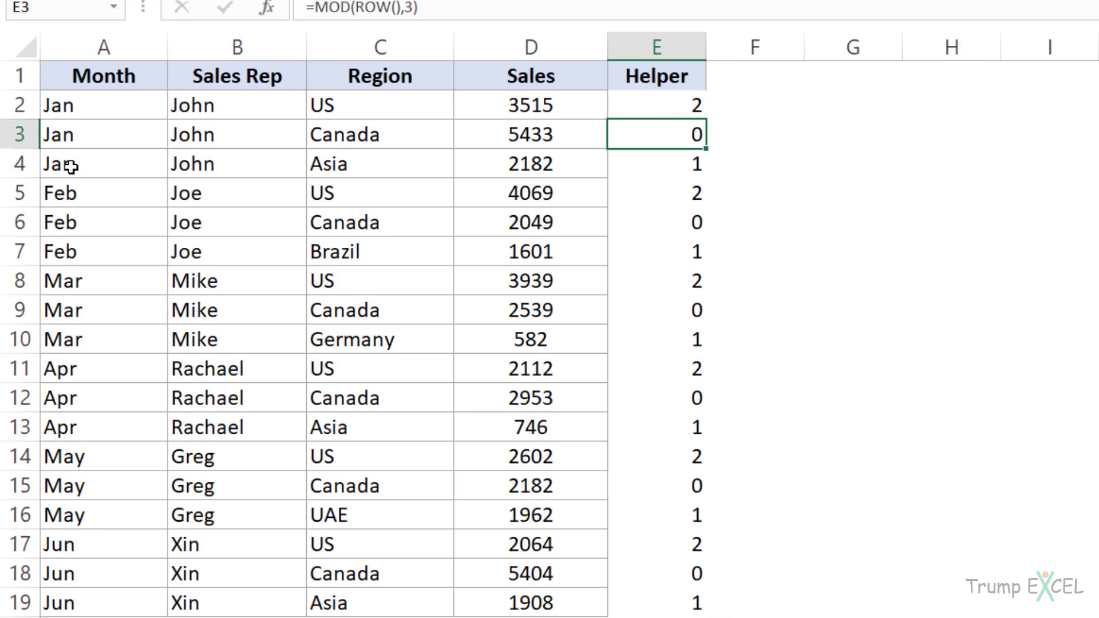
Point out rows 4 and 7, whose Helper value 1 marks them for removal
left_click(155, 170)
left_click_drag(154, 170, 679, 164)
left_click(674, 160)
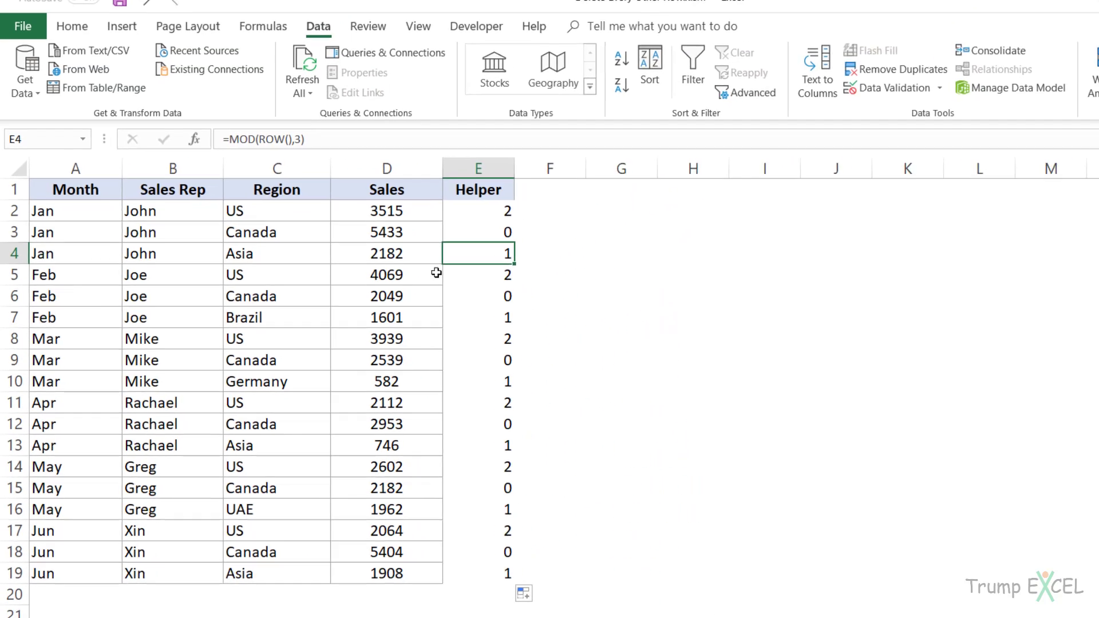
left_click_drag(71, 318, 467, 324)
left_click(467, 324)
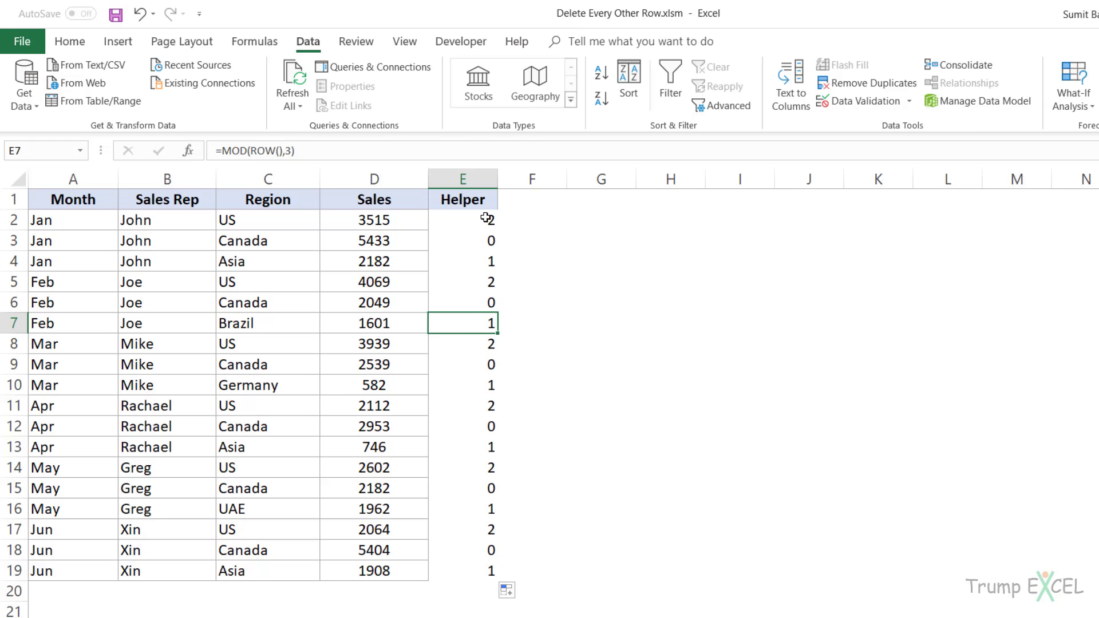
left_click(445, 236)
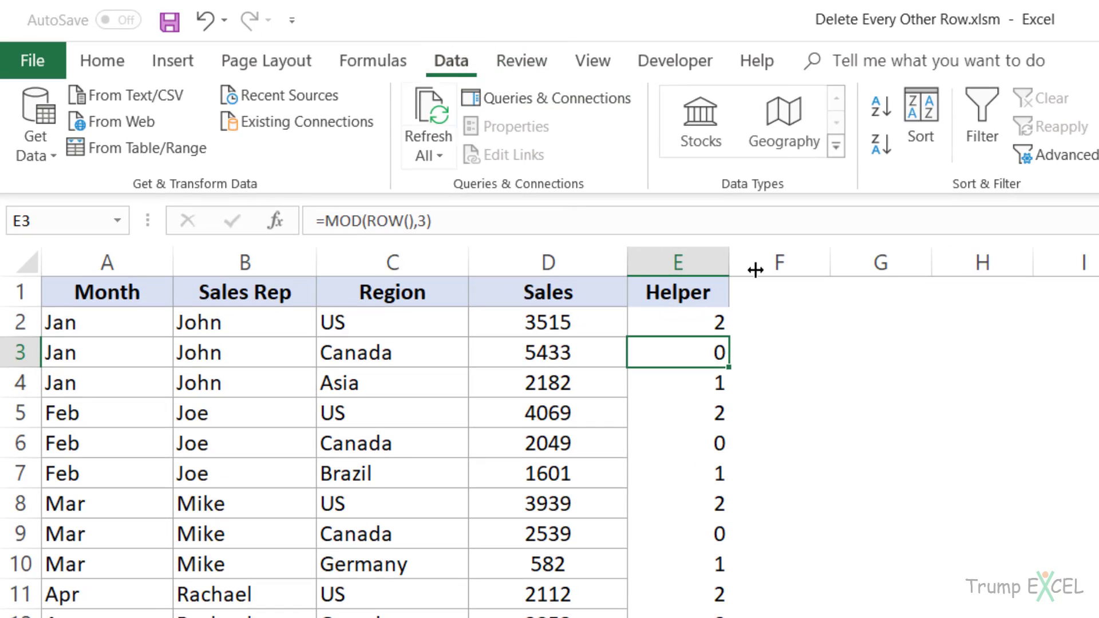
Filter the Helper column to value 1 and delete those entire rows
left_click(983, 133)
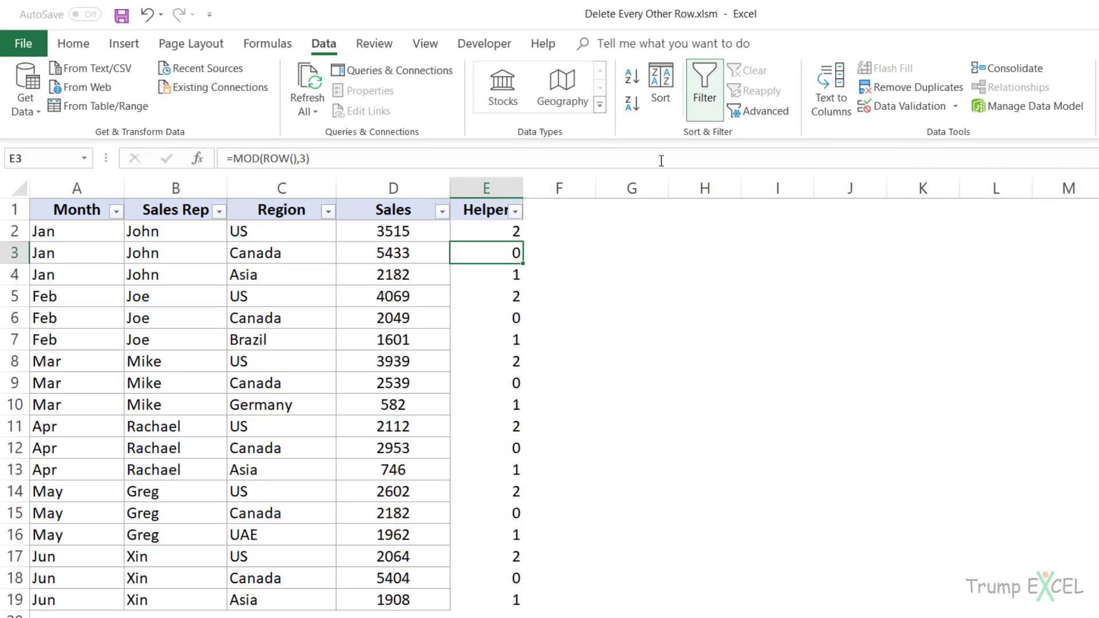
left_click(617, 253)
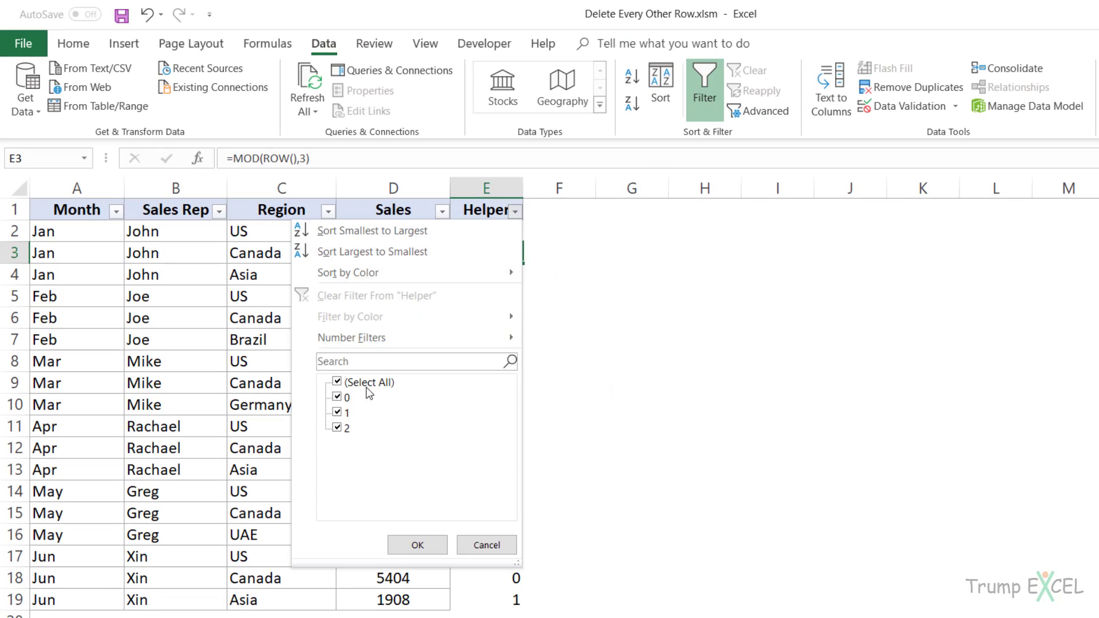
left_click(337, 382)
left_click(336, 413)
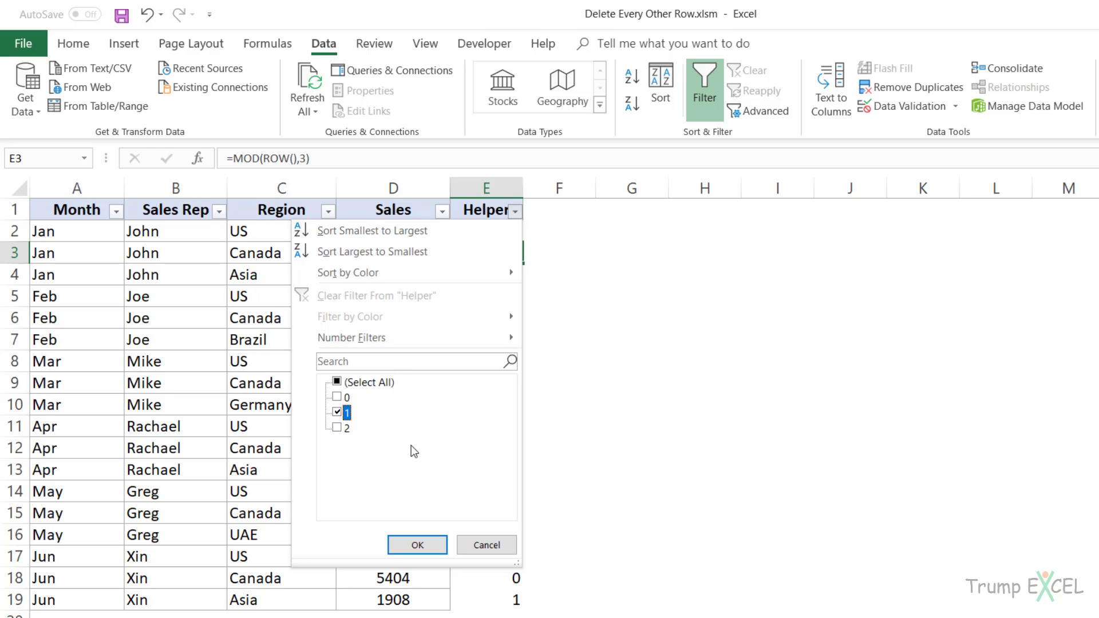
left_click(427, 544)
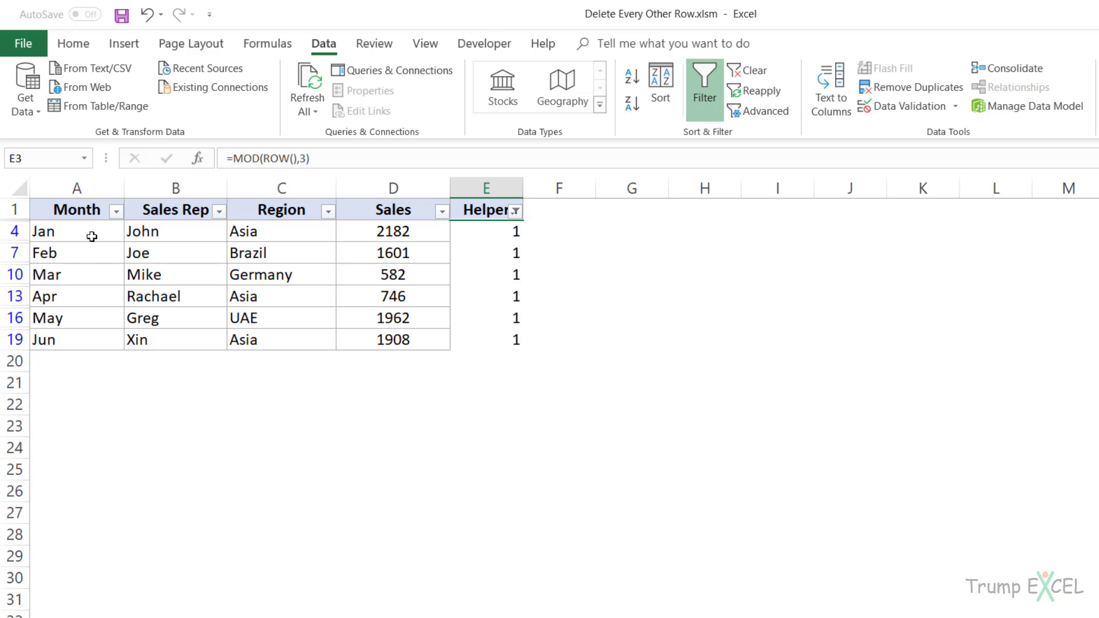
left_click_drag(470, 232, 478, 331)
right_click(478, 298)
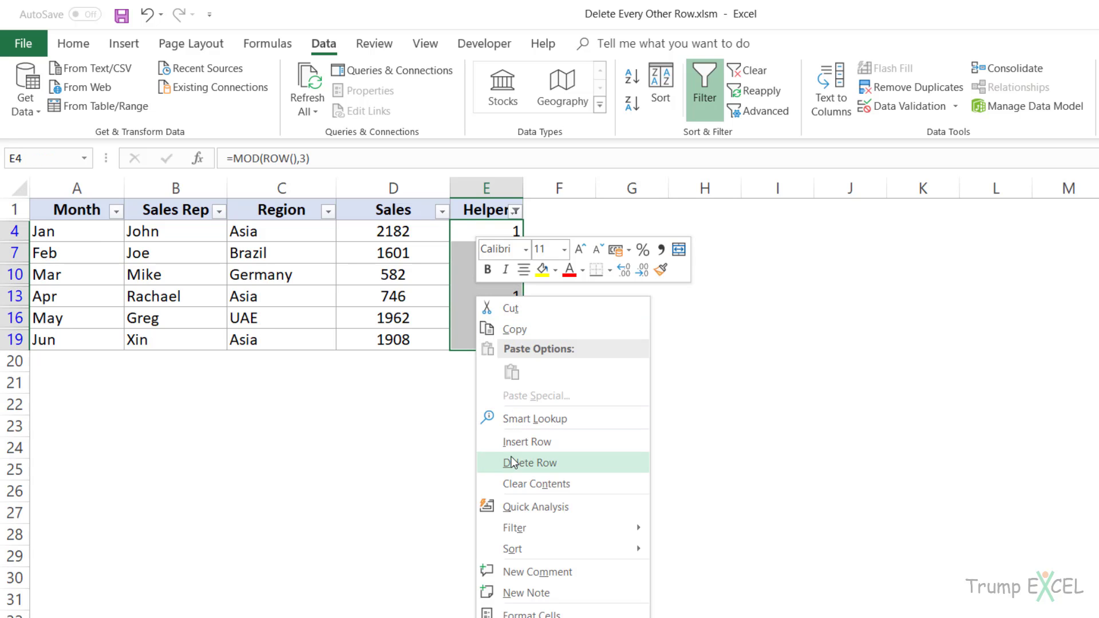
left_click(511, 463)
left_click(627, 413)
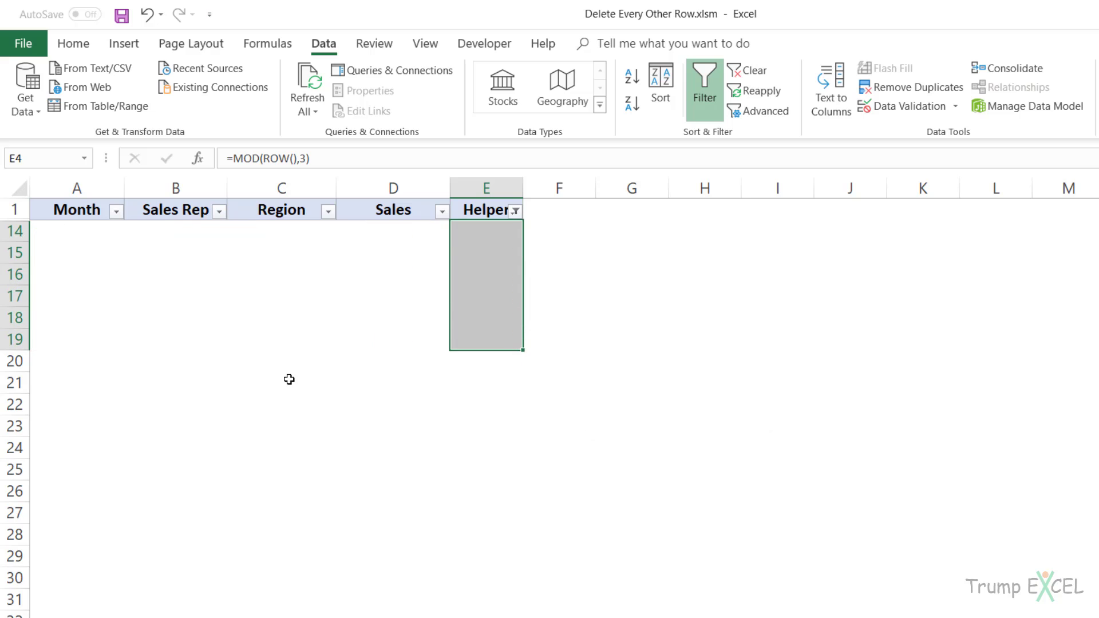
left_click(428, 216)
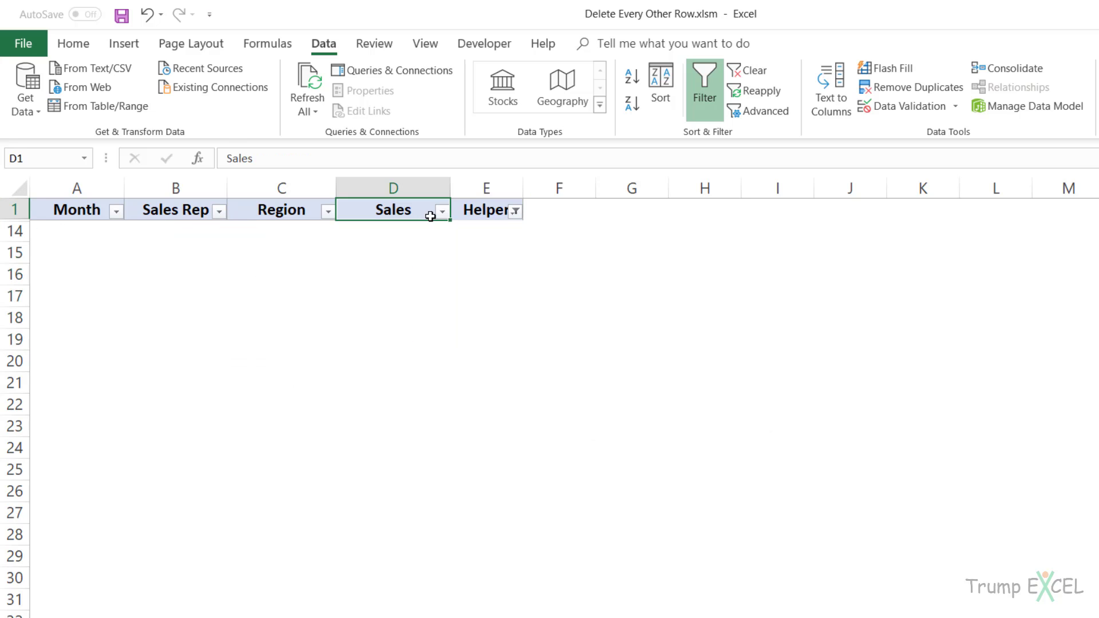
Clear the filter and delete the Helper column E
left_click(706, 91)
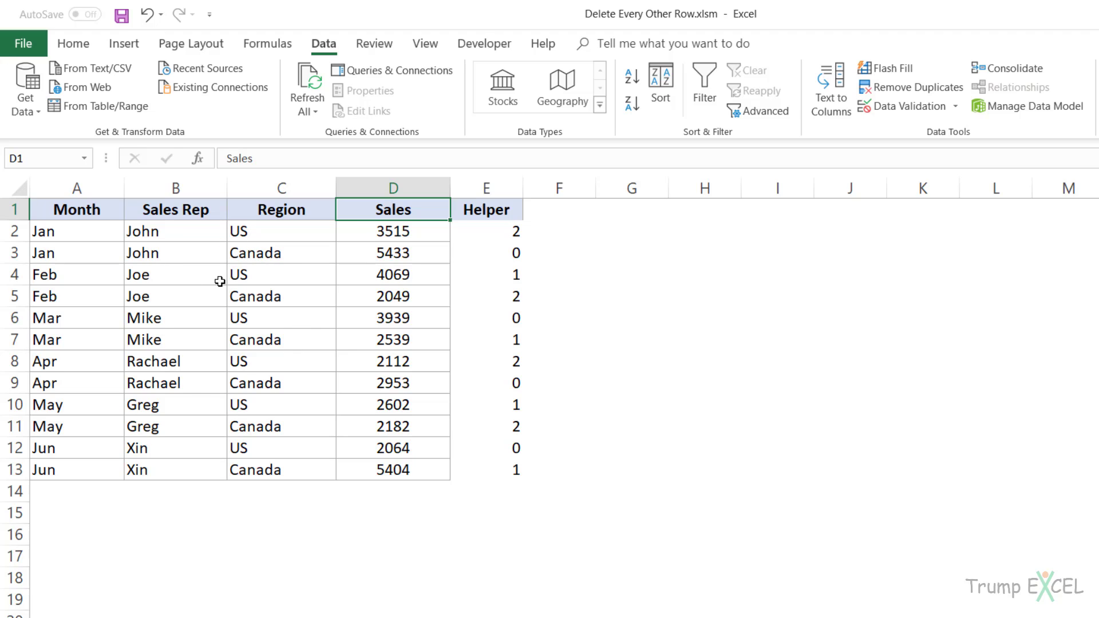
left_click(482, 190)
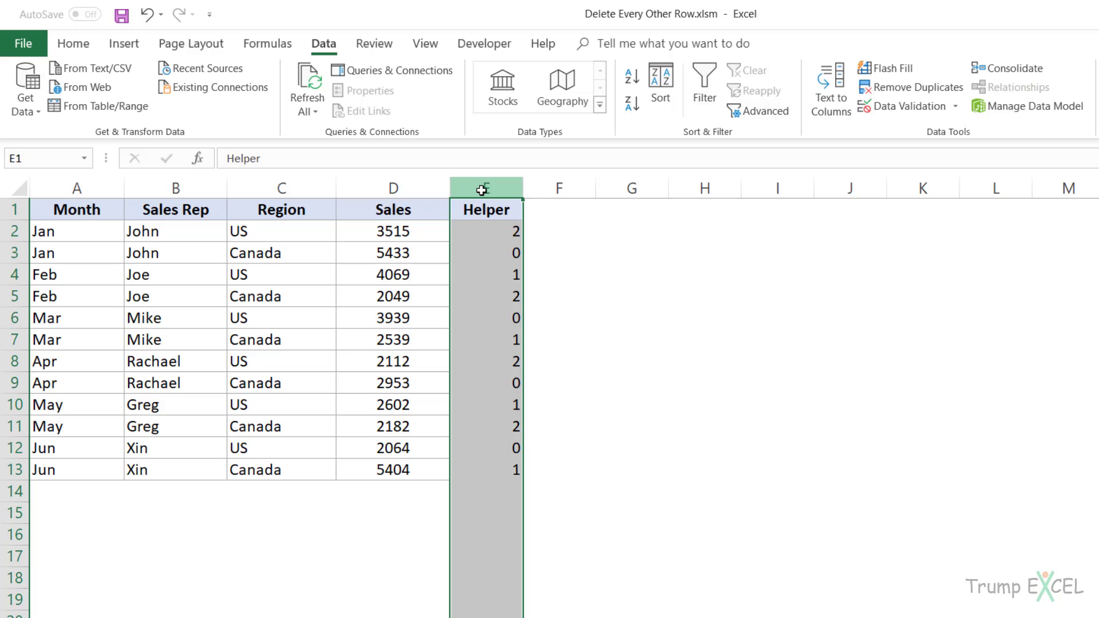
right_click(482, 190)
left_click(543, 338)
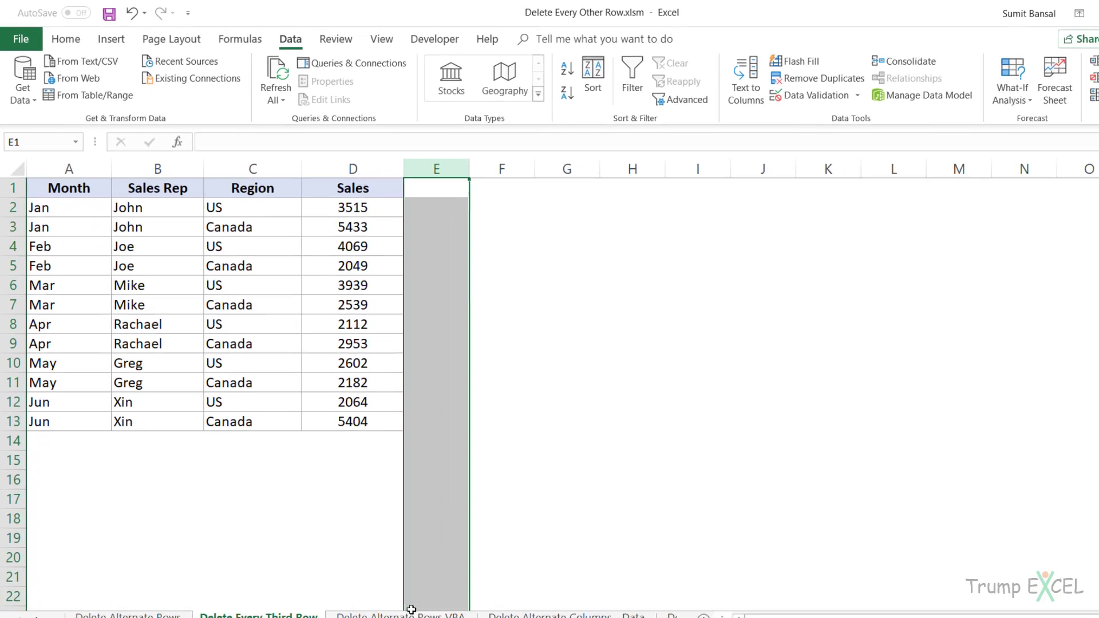
Open the Delete Alternate Rows VBA sheet and copy the macro code from Notepad
left_click(393, 596)
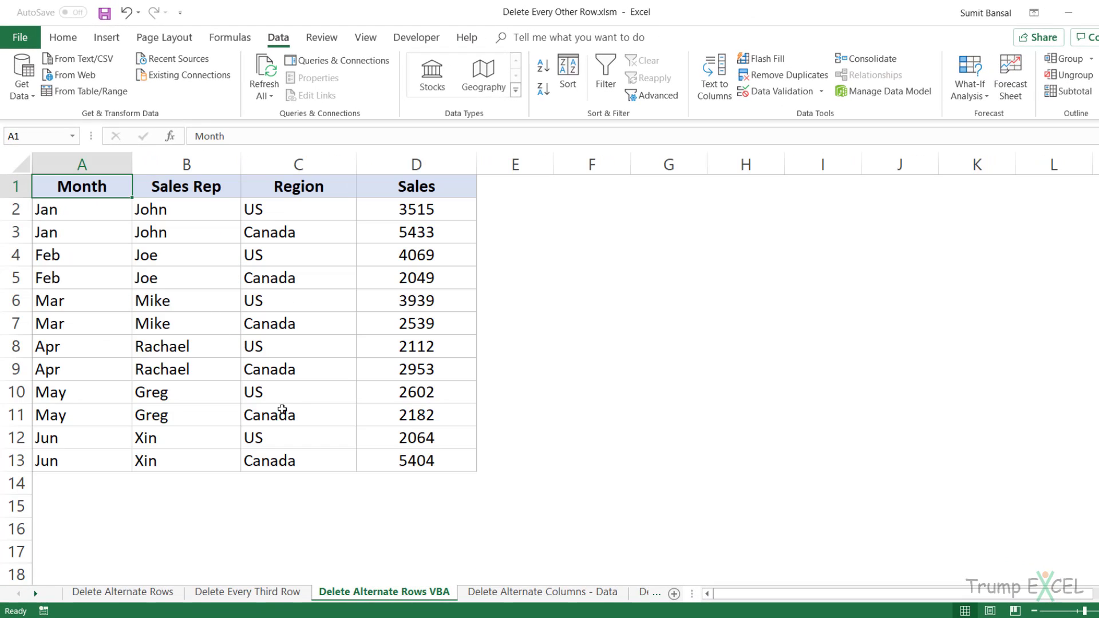
key("alt+Tab")
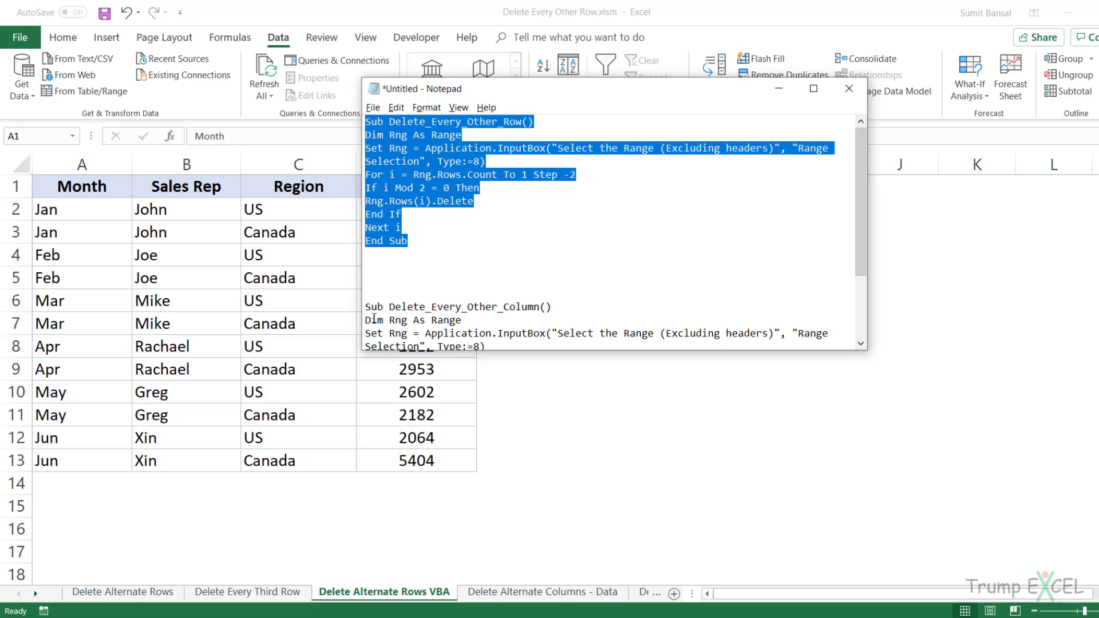
key("alt+Tab")
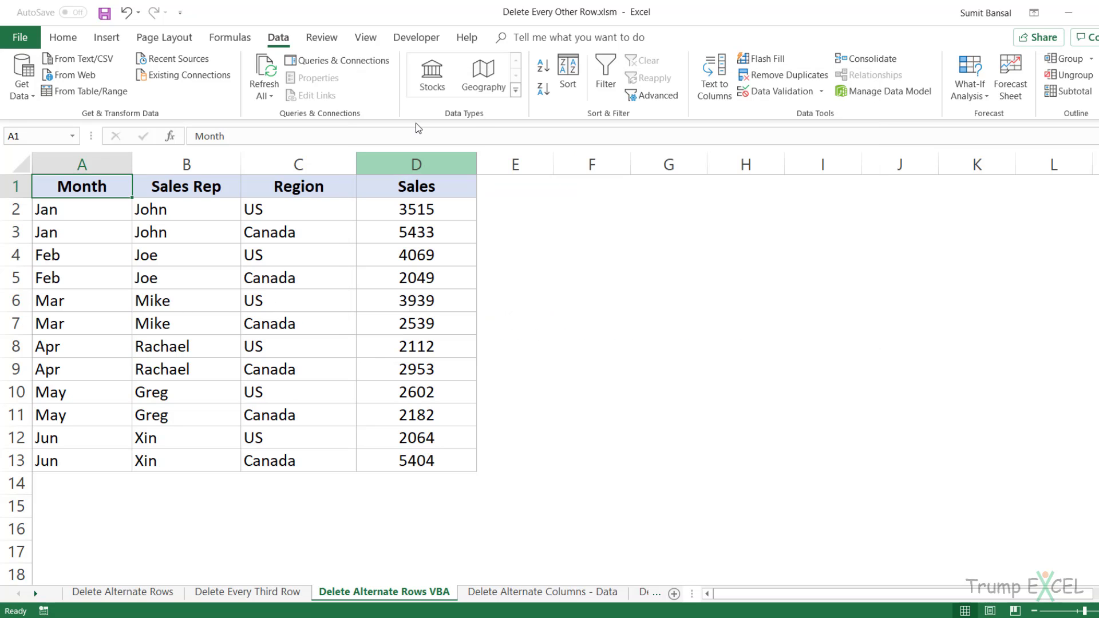
left_click(416, 38)
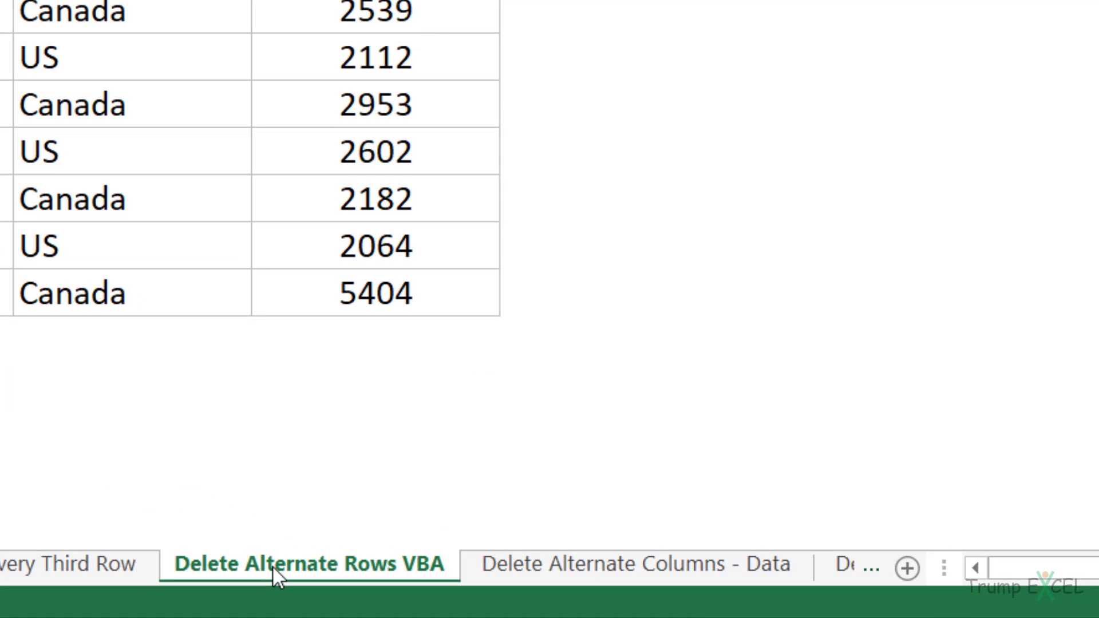
Open the sheet's code window in a maximized VBA editor
right_click(283, 565)
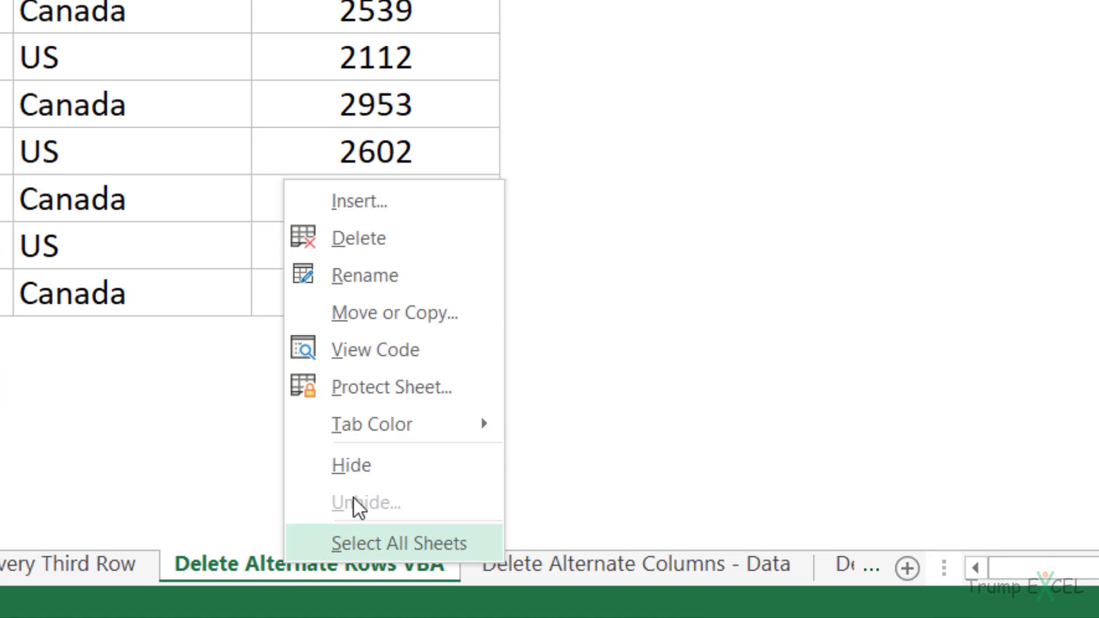
left_click(408, 484)
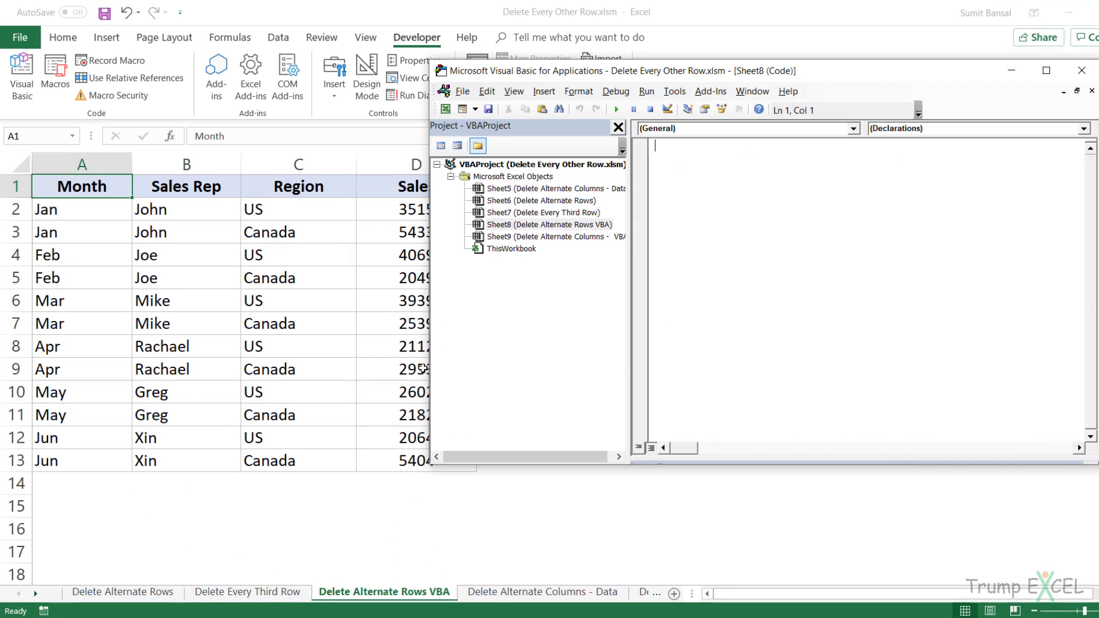
double_click(757, 70)
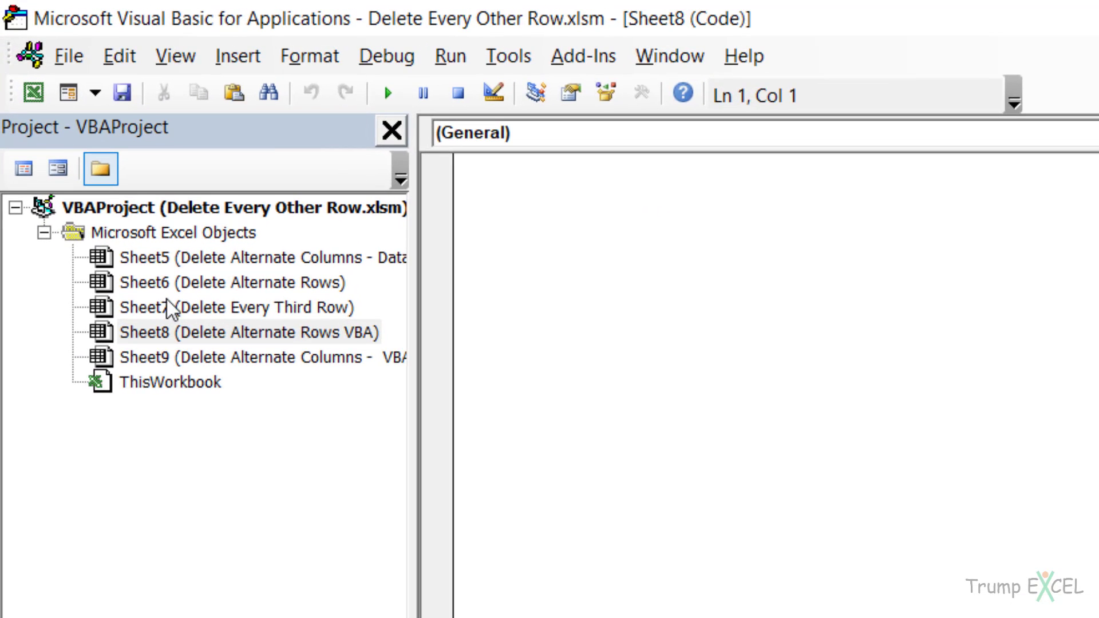
Insert a new Module1 and paste the Delete_Every_Other_Row macro into it
right_click(153, 289)
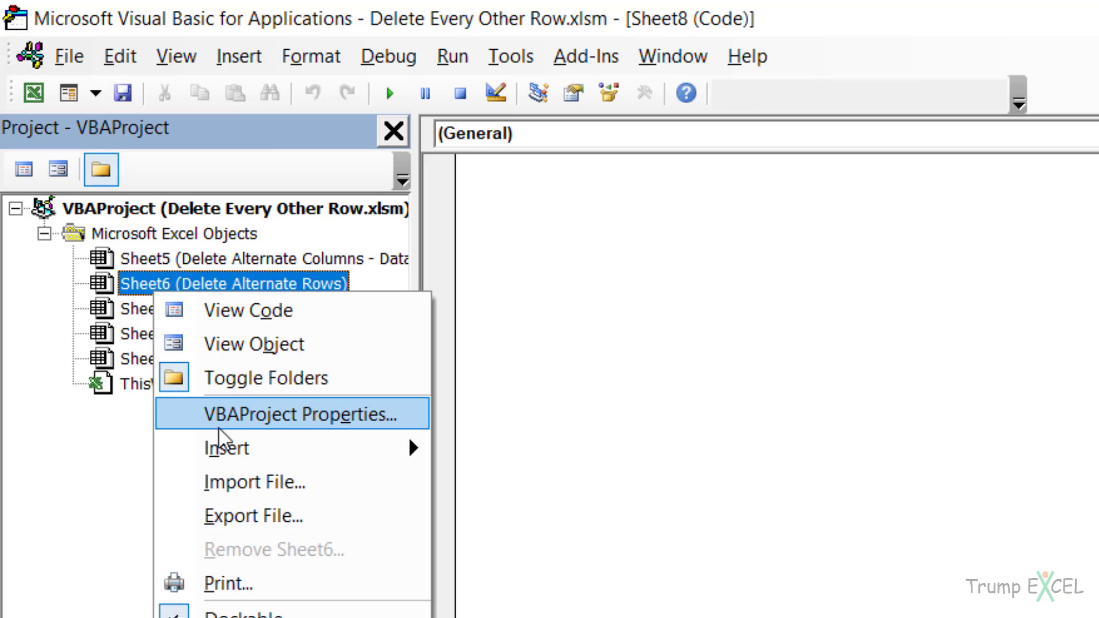
mouse_move(295, 445)
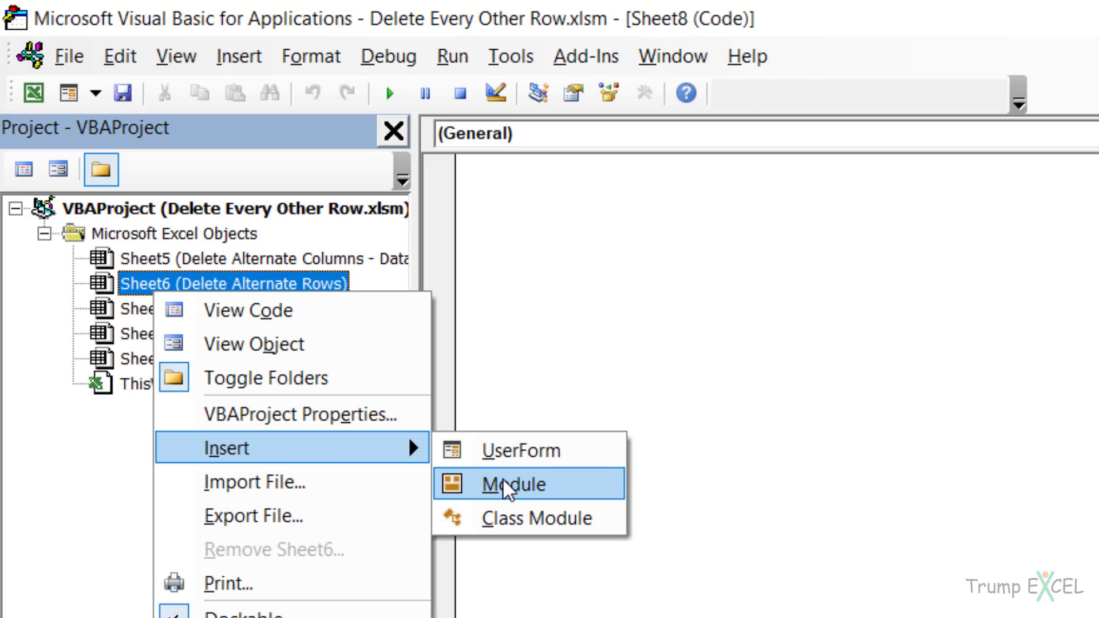
left_click(463, 484)
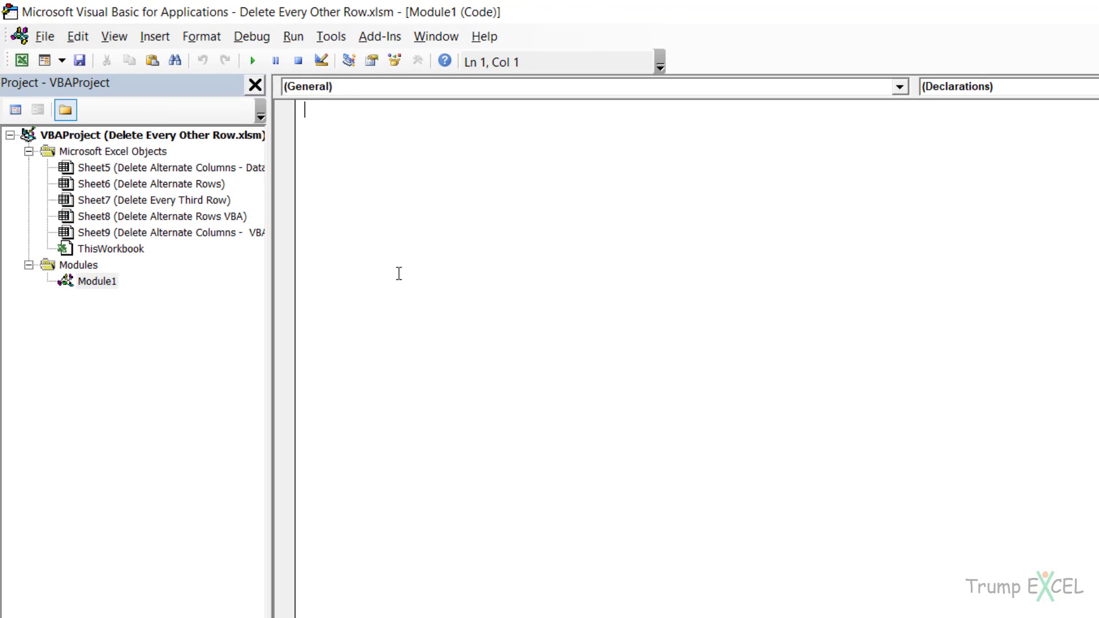
type("Sub Delete_Every_Other_Row() Dim Rng As Range Set Rng = Application.InputBox(\"Select the Range (Excluding headers)\", \"Range Selection\", Type:=8) For i = Rng.Rows.Count To 1 Step -2 If i Mod 2 = 0 Then Rng.Rows(i).Delete End If Next i End Sub")
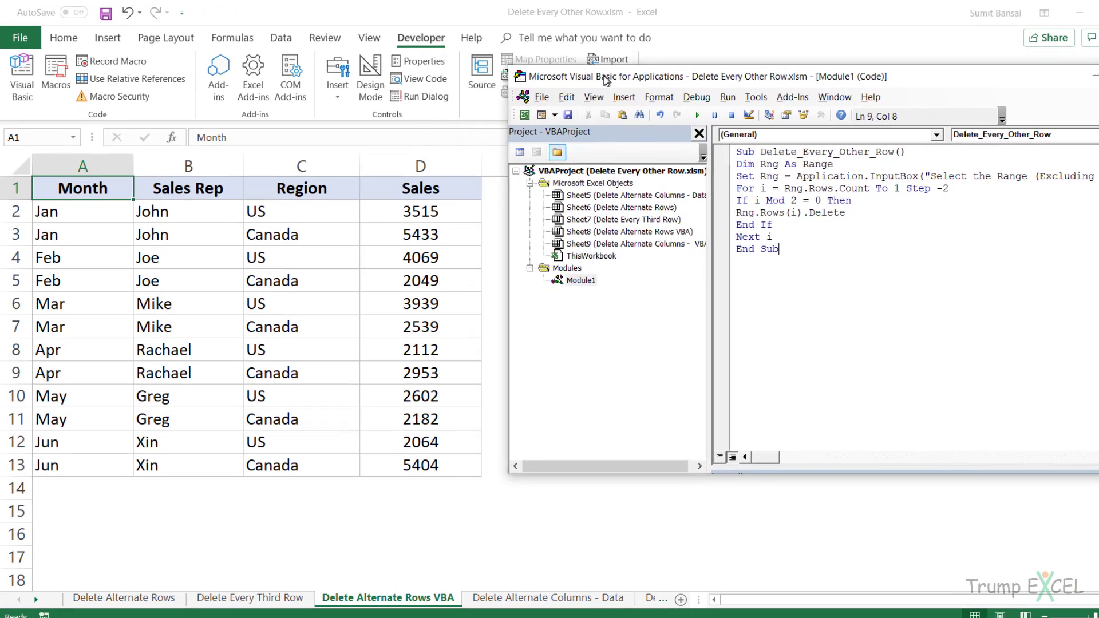
left_click_drag(605, 80, 604, 79)
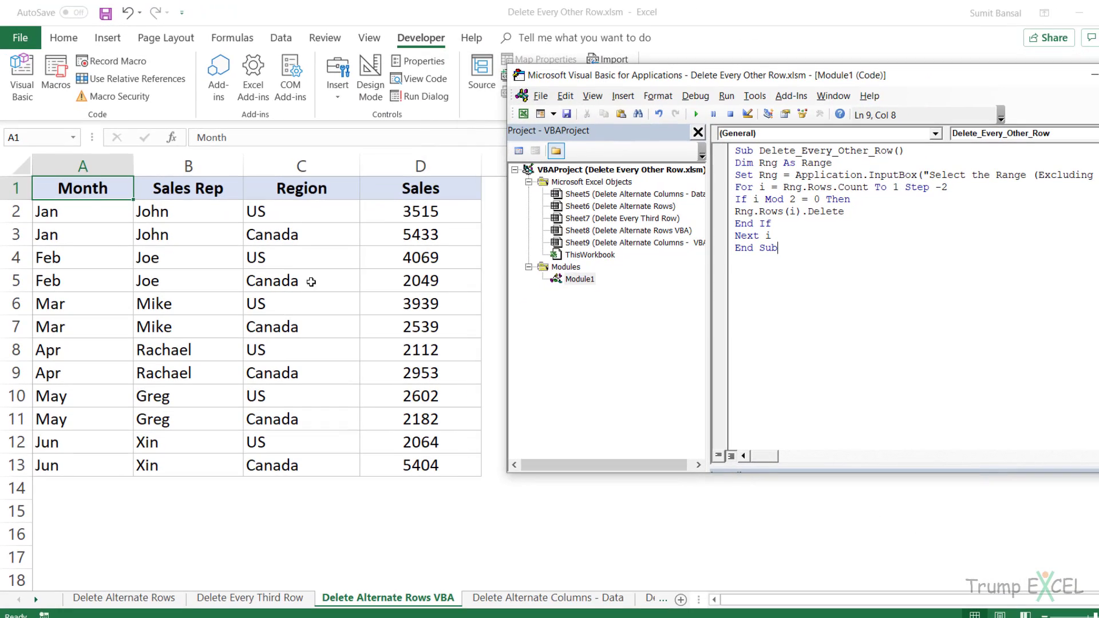
Run the Delete_Every_Other_Row macro on range A2:D13 to delete its alternate rows
left_click(791, 187)
left_click(742, 174)
left_click(696, 114)
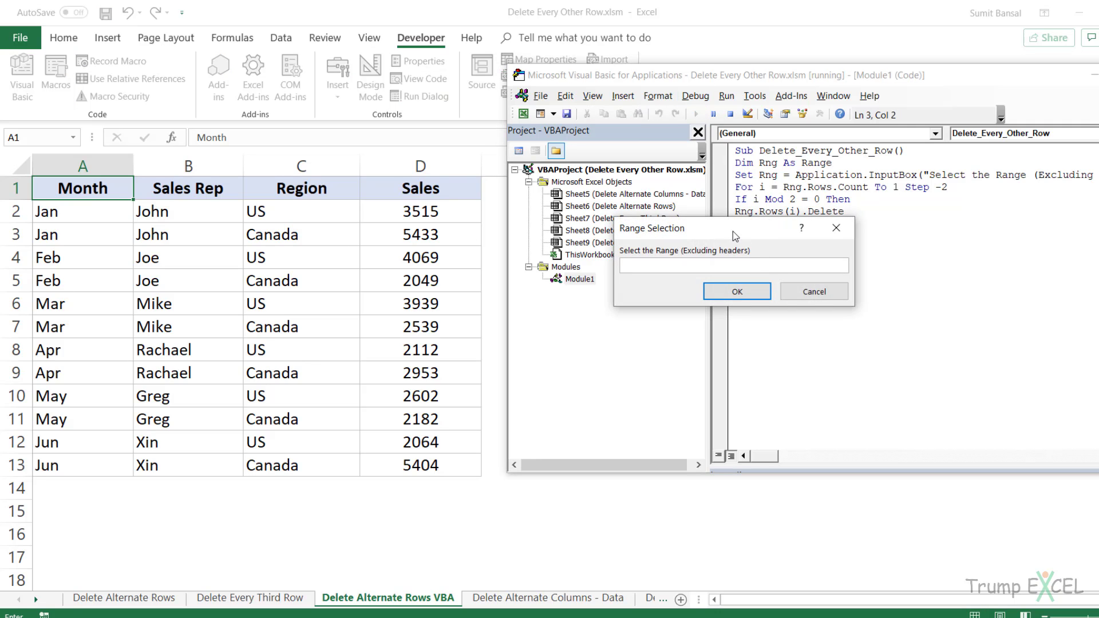
left_click_drag(730, 235, 638, 253)
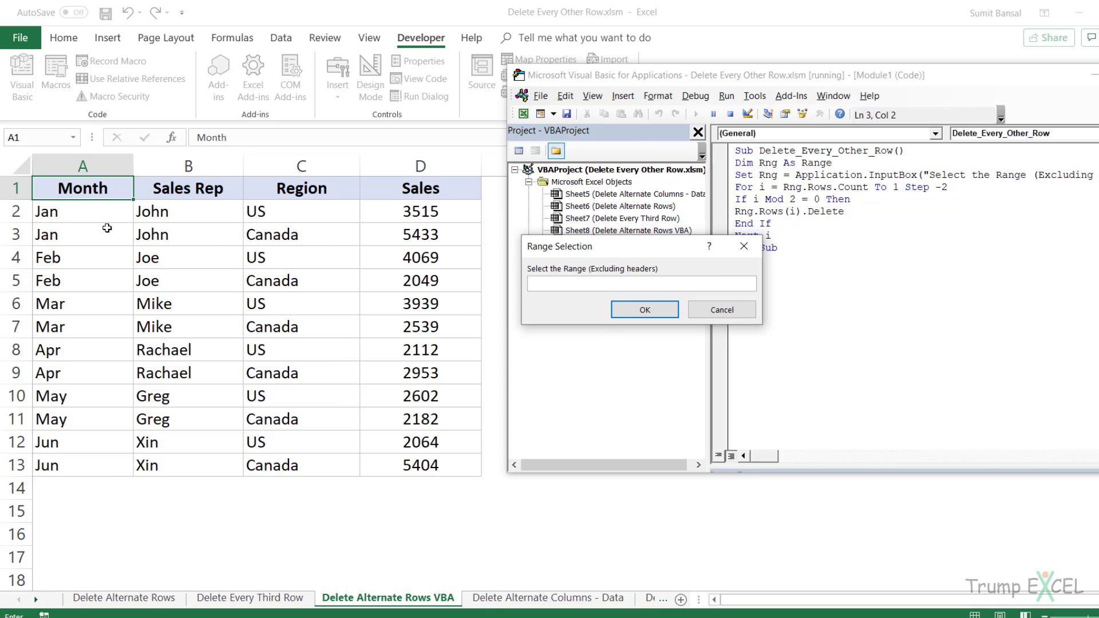
left_click_drag(103, 217, 423, 468)
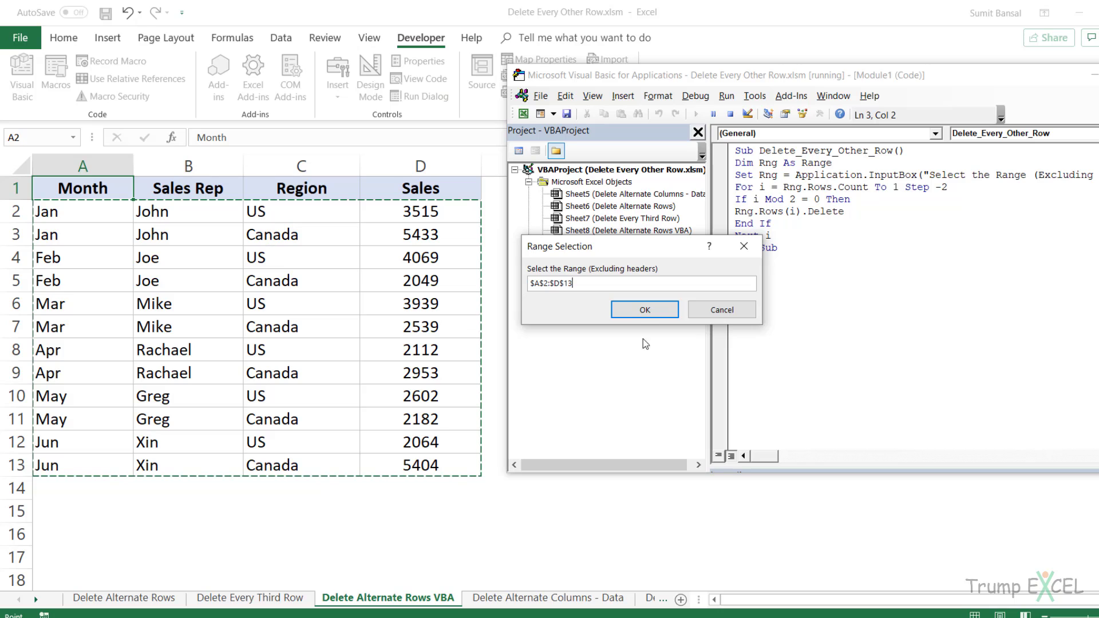
left_click(645, 310)
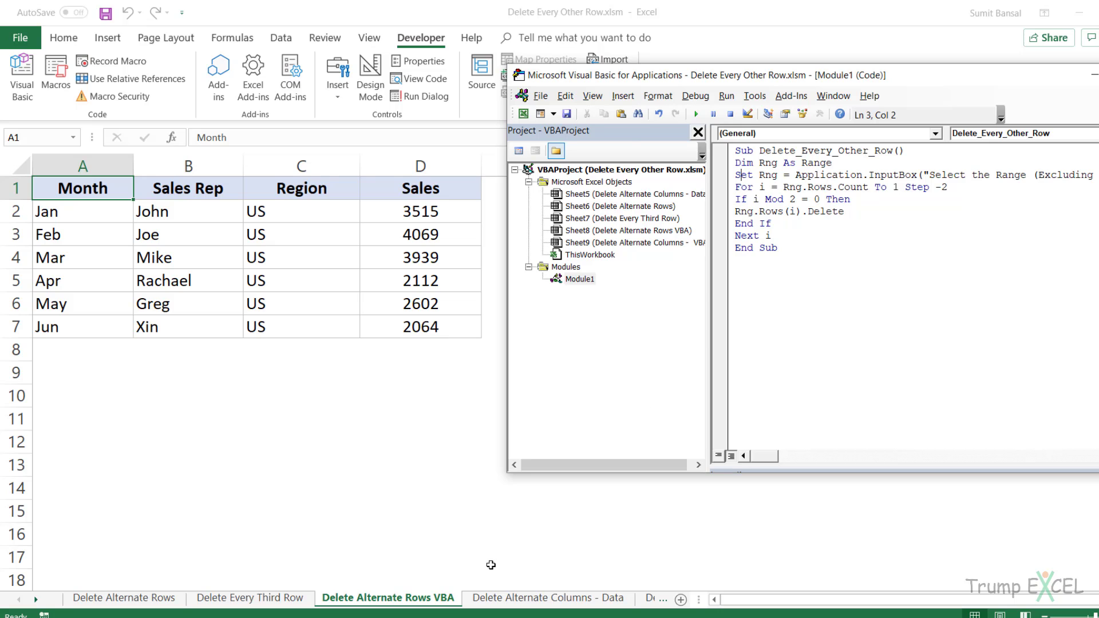
Close the VBA editor and go to the Delete Alternate Columns - Data sheet
left_click_drag(1001, 84, 874, 83)
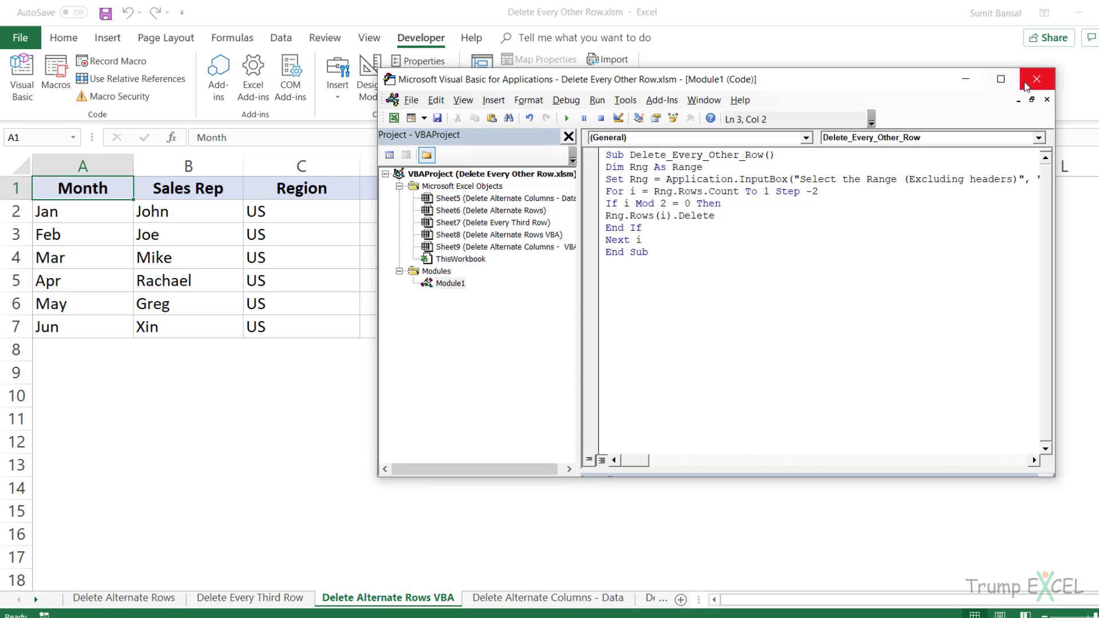
left_click(1063, 78)
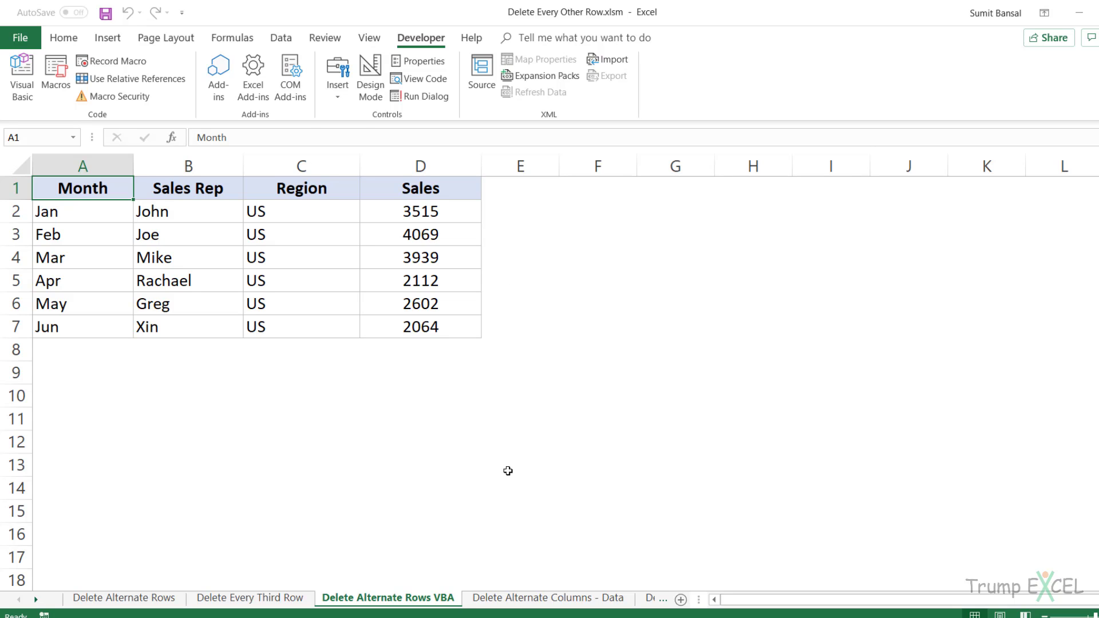
left_click(523, 601)
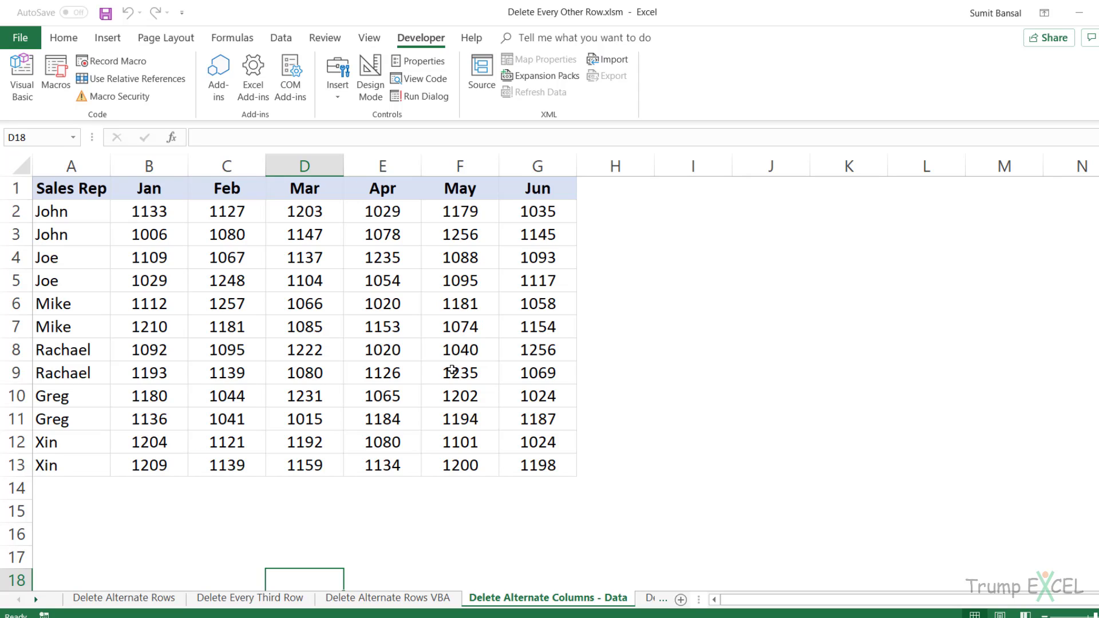
Insert a blank row 1 and highlight the Feb, Apr and Jun columns to remove
right_click(10, 189)
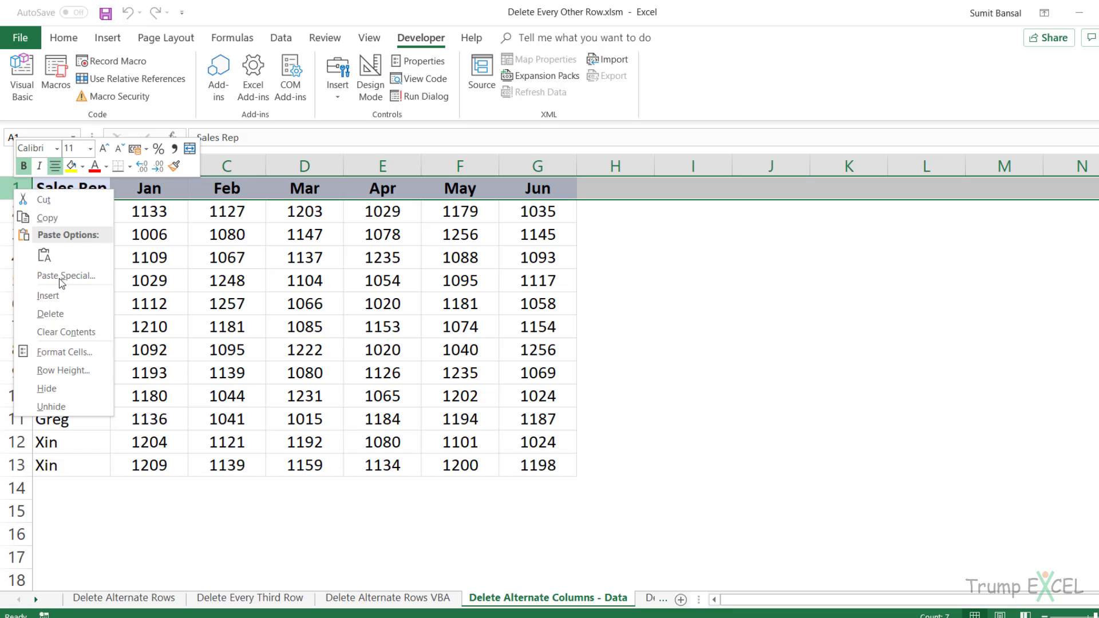
left_click(48, 295)
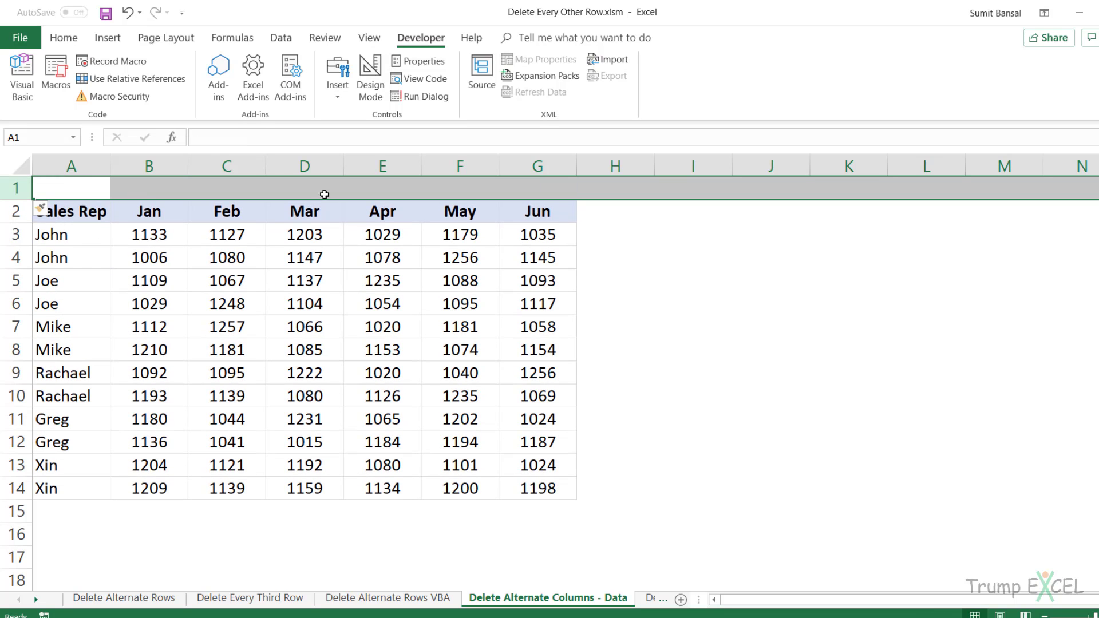
left_click(91, 234)
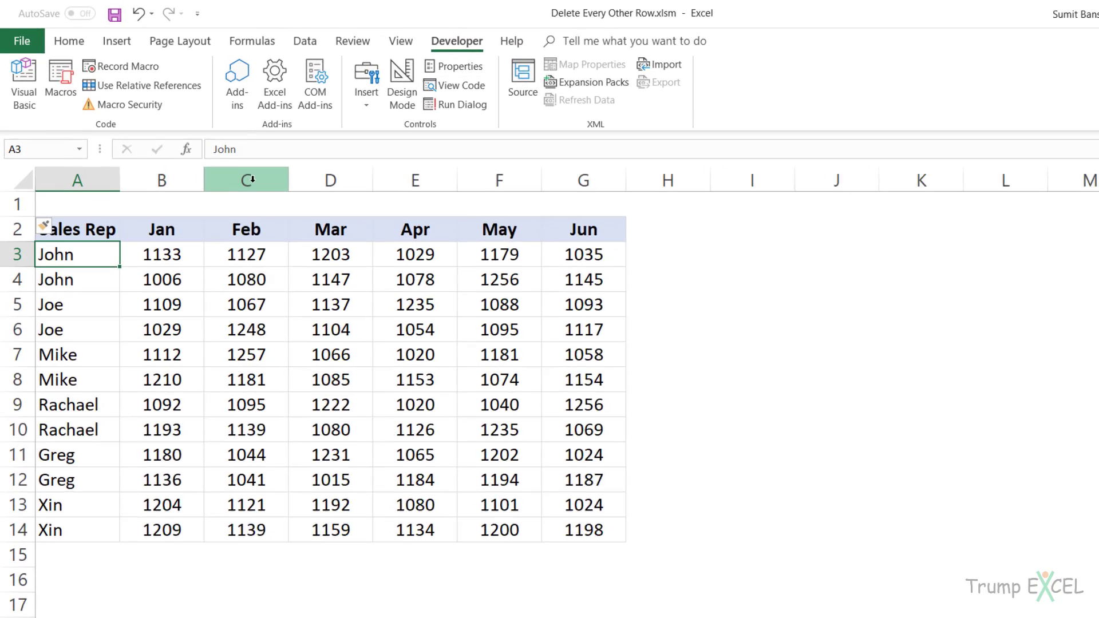
left_click_drag(227, 211, 214, 407)
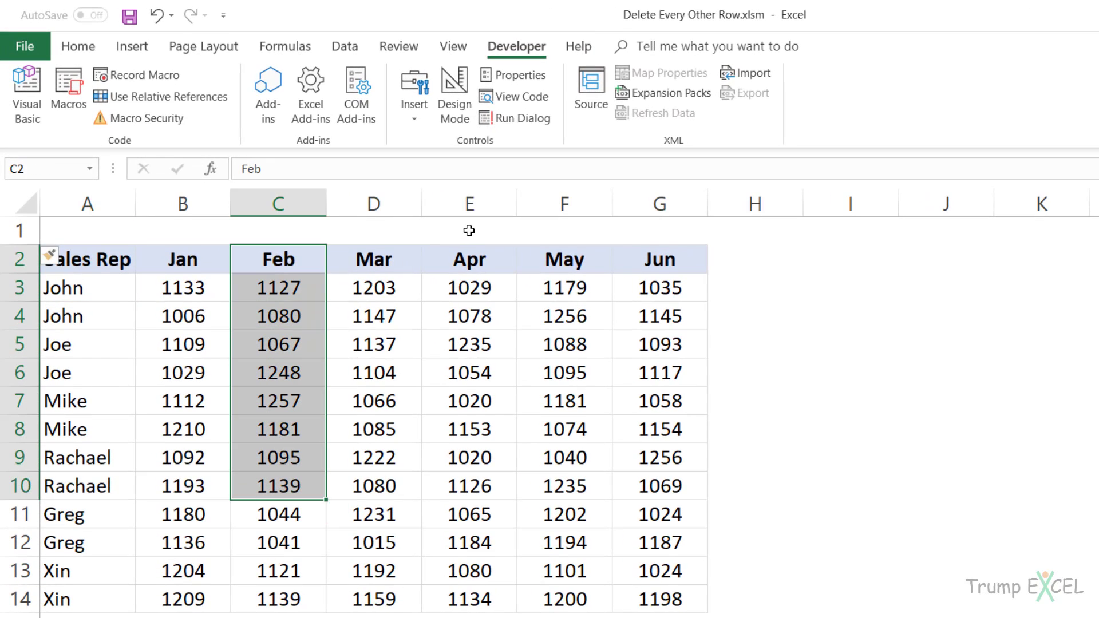
left_click(304, 203)
left_click(507, 205)
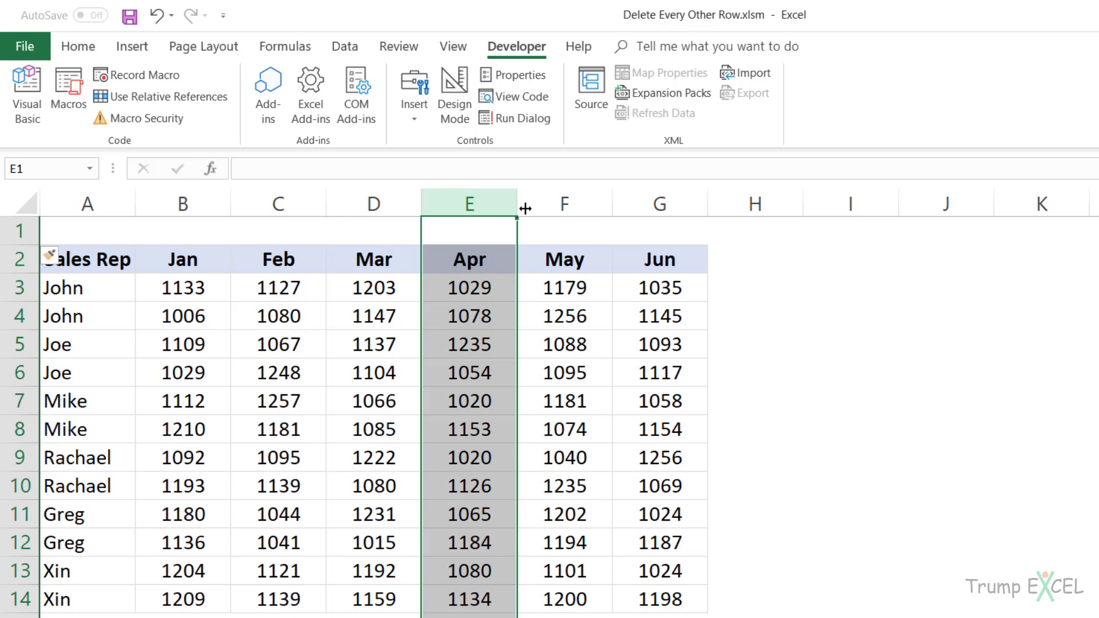
left_click(651, 205)
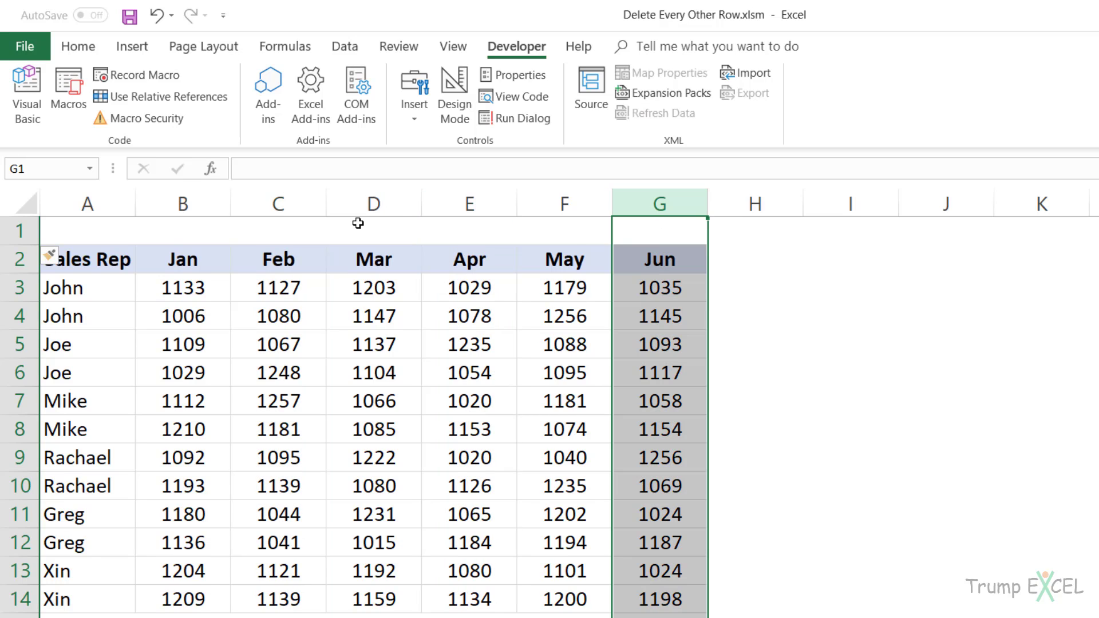
Enter =MOD(COLUMN()-1,2) in B1, fill it across to G1, and copy B1:G1
left_click(194, 227)
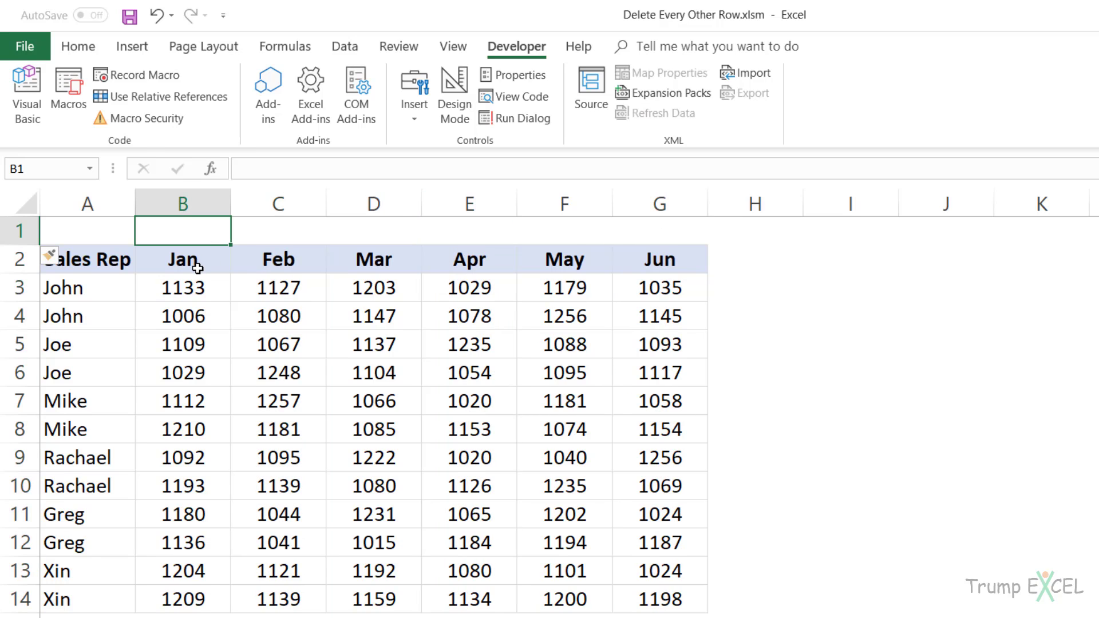
type("=mo")
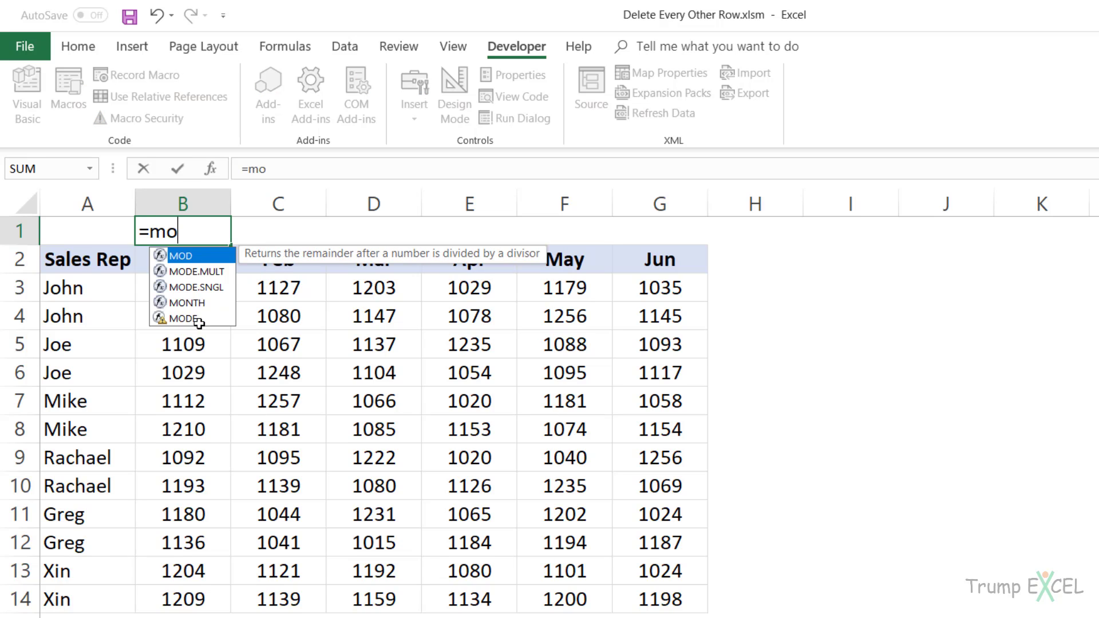
key("Tab")
type("C")
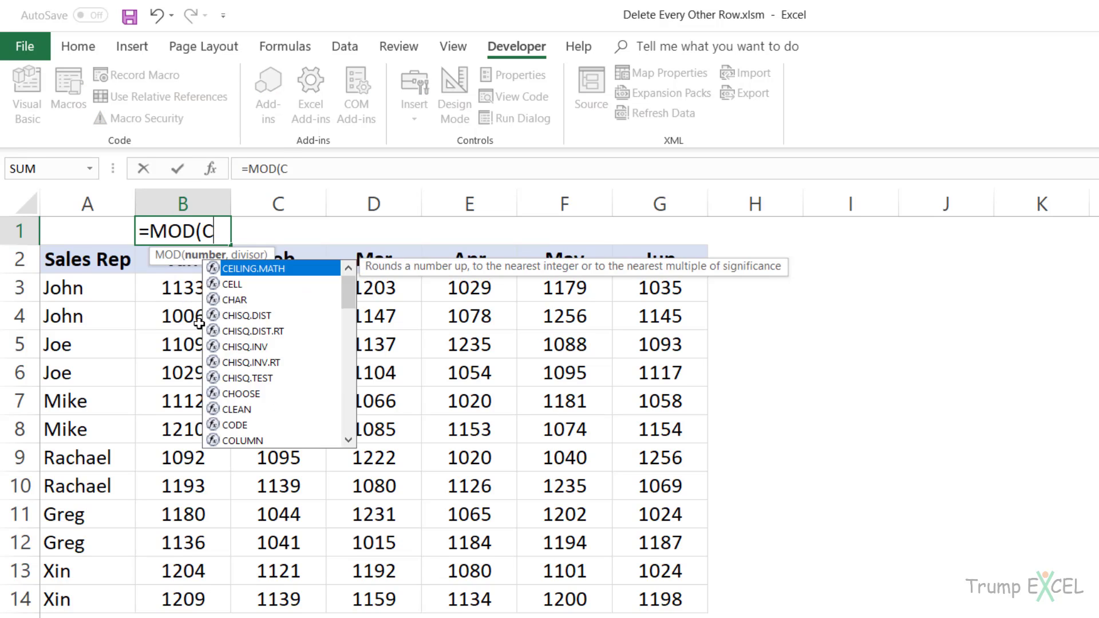
type("OLUMN()")
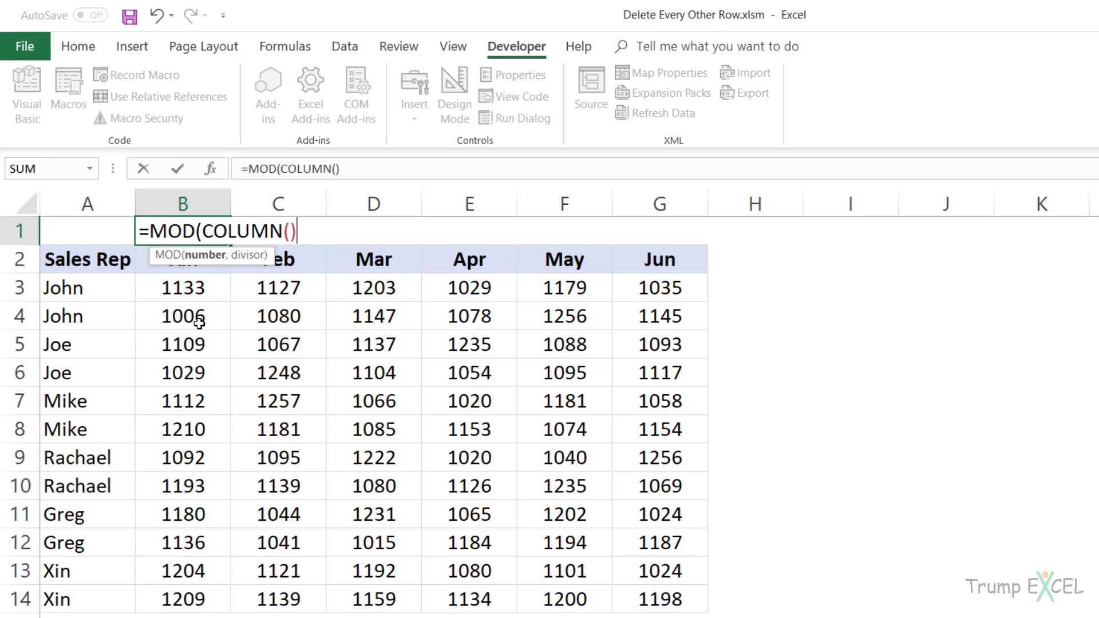
type("-1")
type(",2")
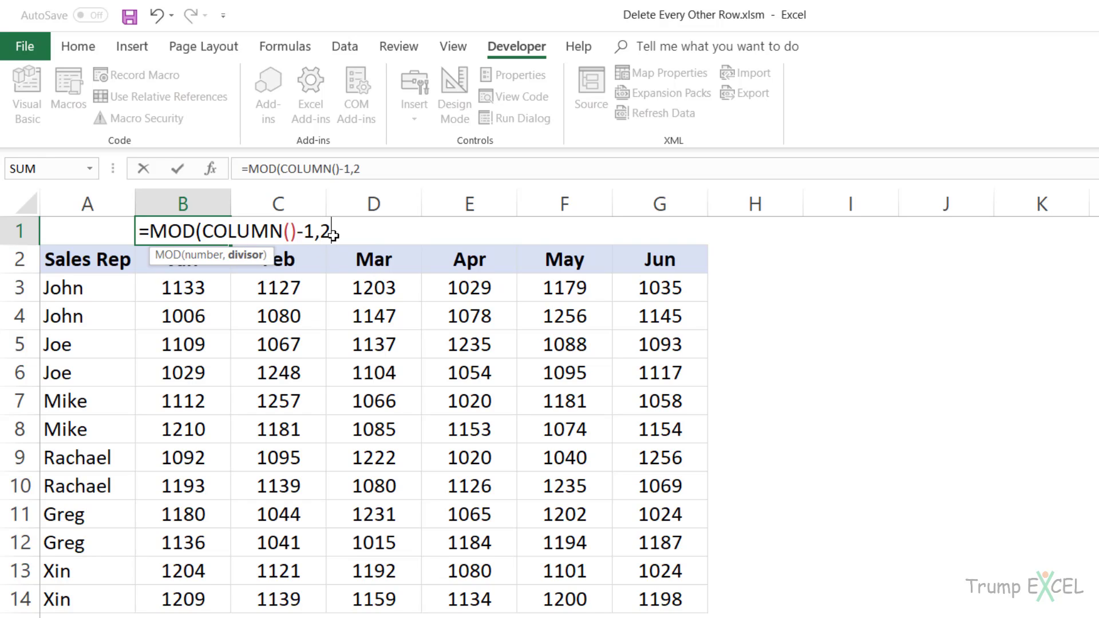
type(")")
key("ctrl+Return")
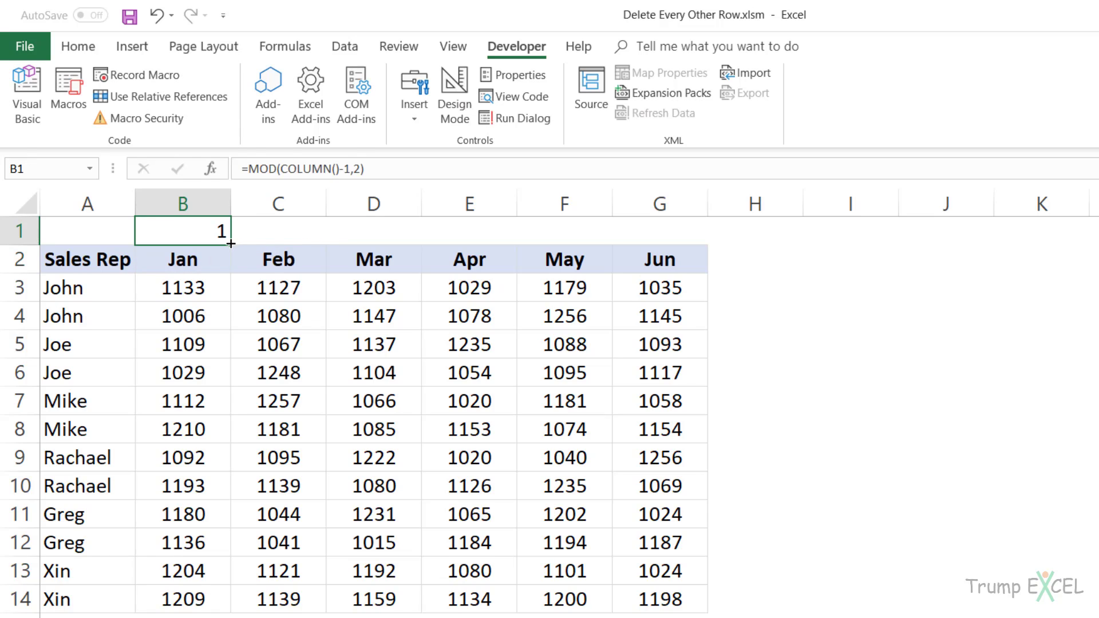
left_click_drag(230, 244, 666, 239)
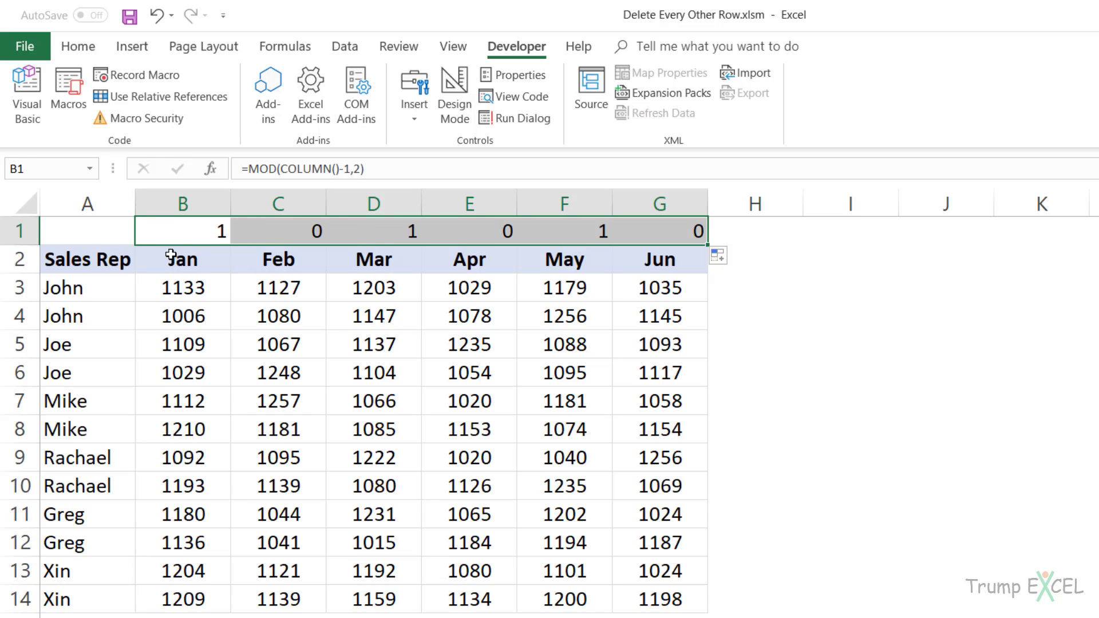
key("ctrl+c")
Paste the helper row B1:G1 as values only, replacing its MOD formulas with 1s and 0s
right_click(191, 233)
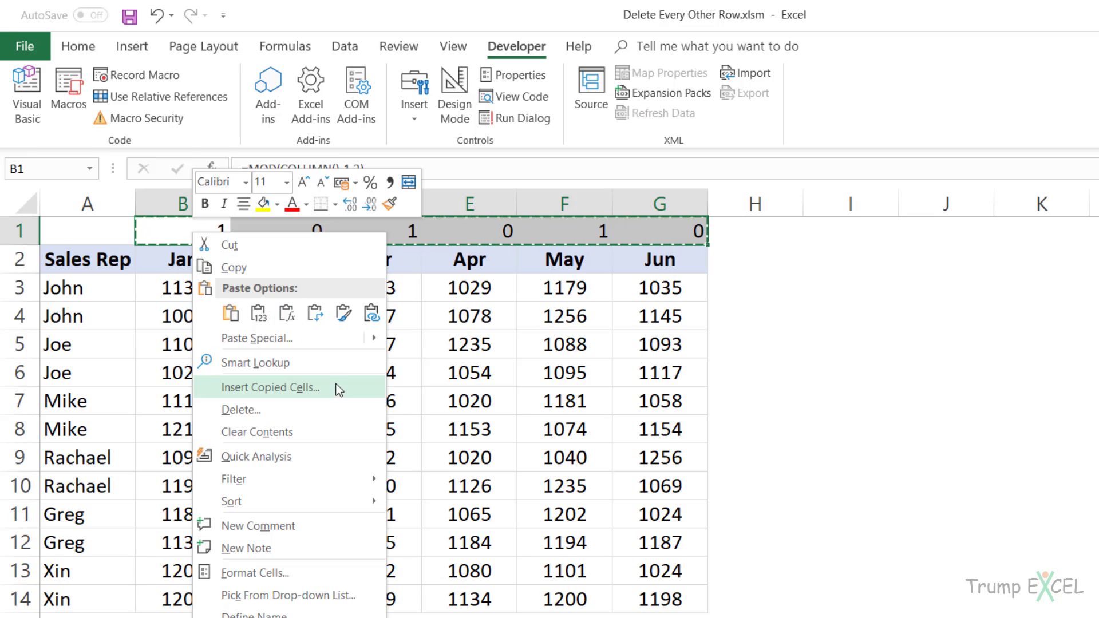
left_click(338, 338)
left_click_drag(325, 194, 578, 198)
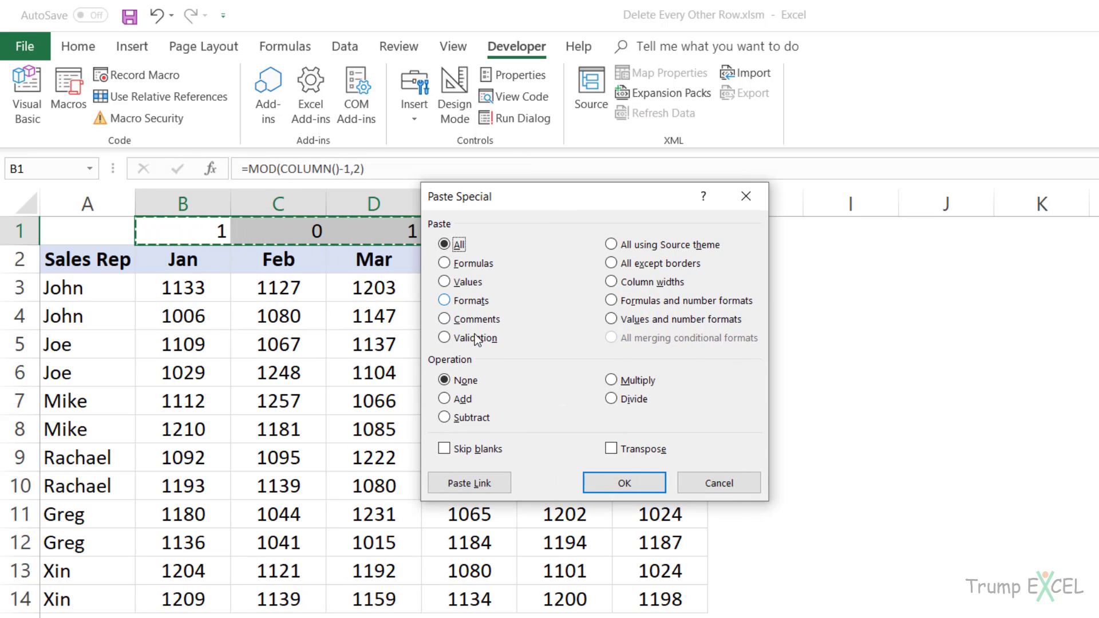
left_click(465, 282)
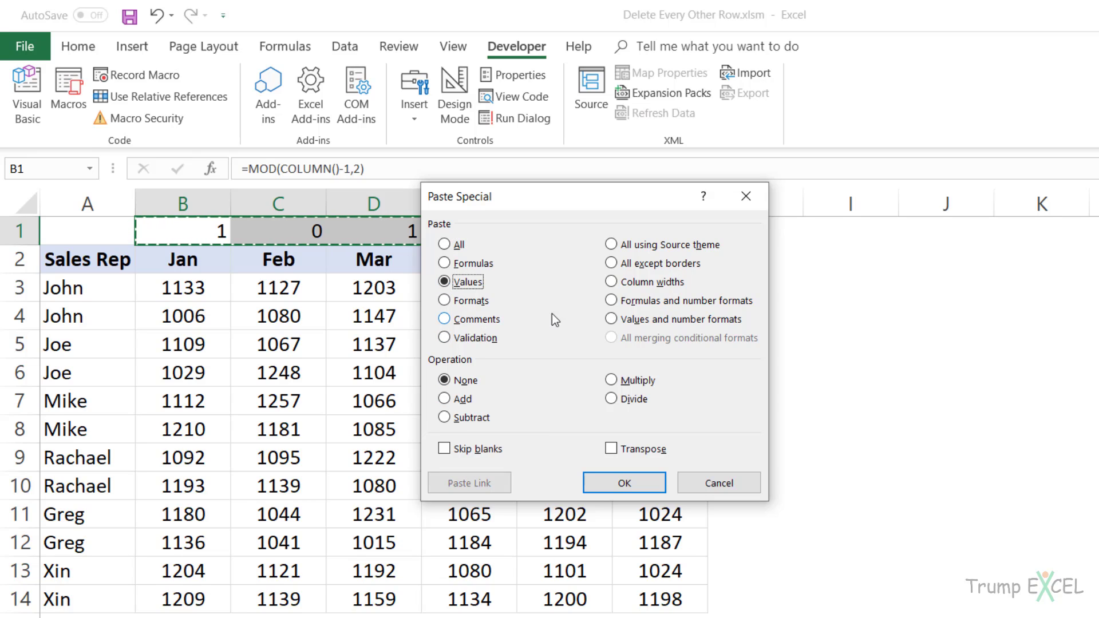
left_click(623, 484)
Clear the copy marquee and check that B1 now holds a static value
left_click(218, 232)
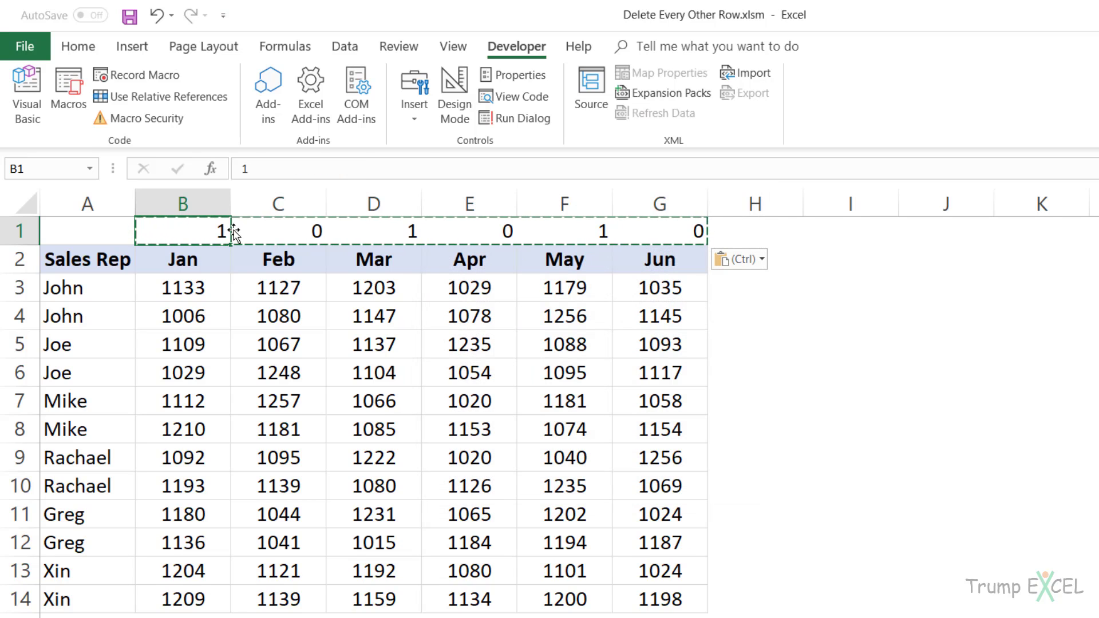
key("Escape")
key("F2")
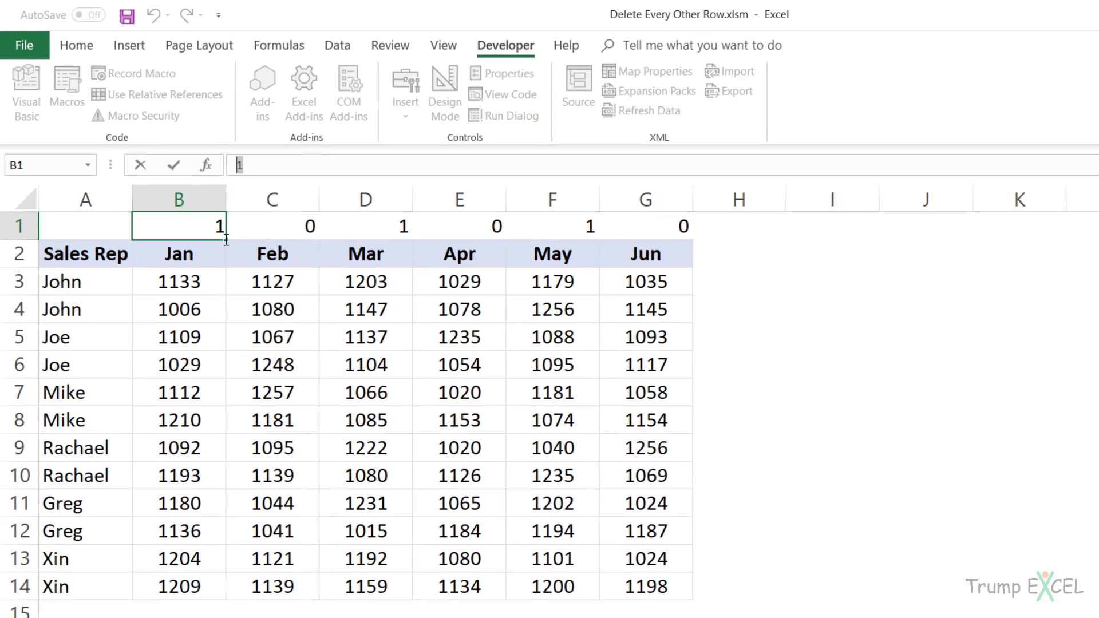
key("Escape")
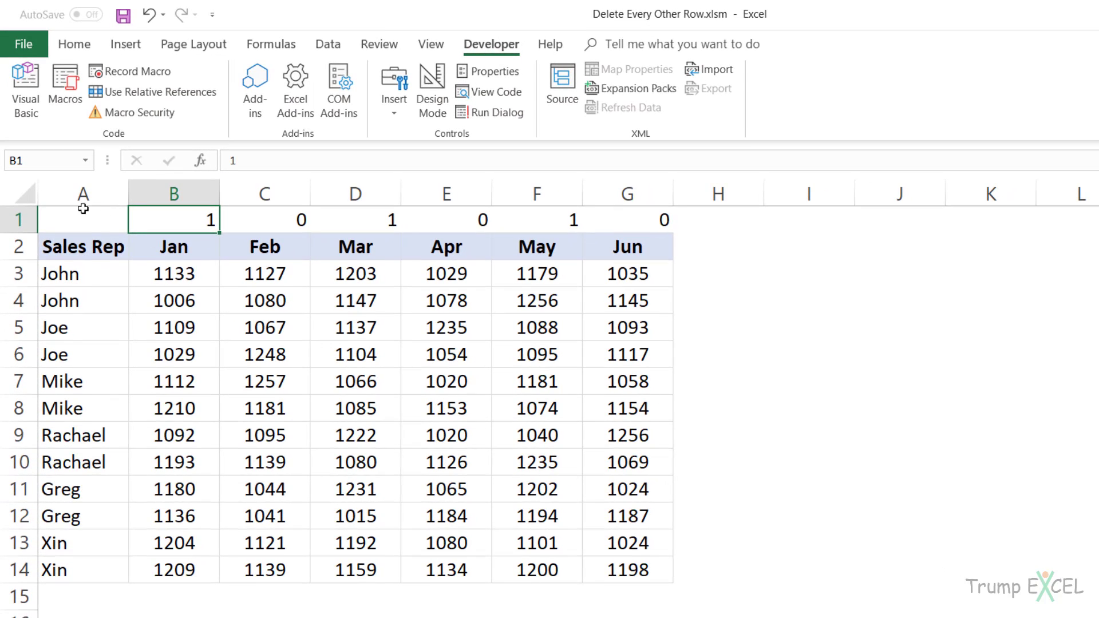
Sort B1:G14 left to right by Row 1, smallest to largest, placing the 0 columns first
left_click_drag(71, 216, 389, 335)
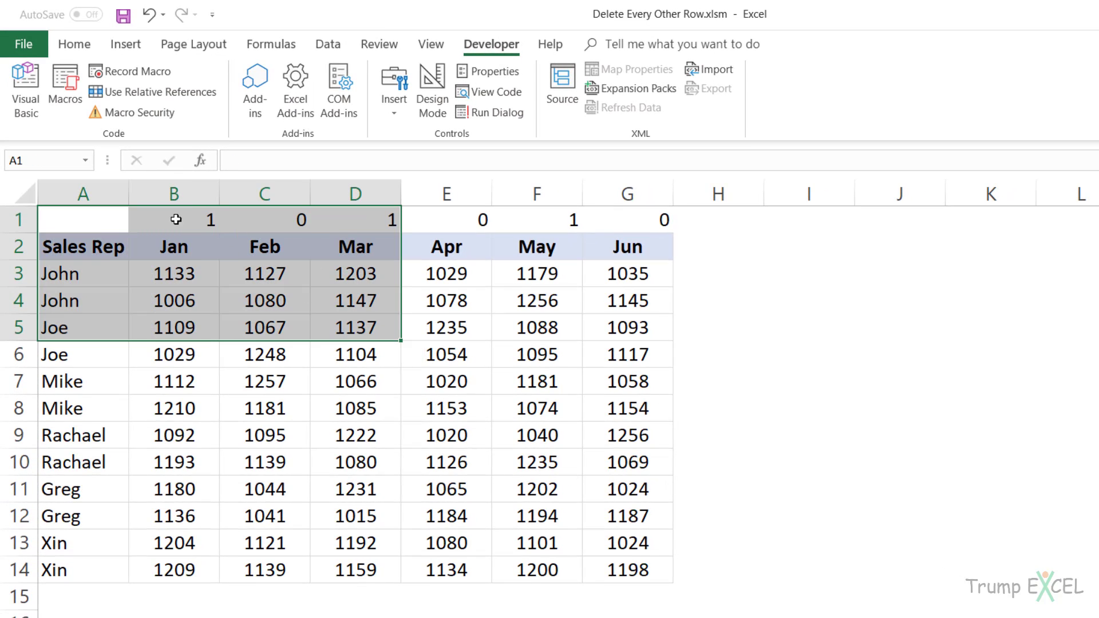
left_click_drag(176, 220, 609, 563)
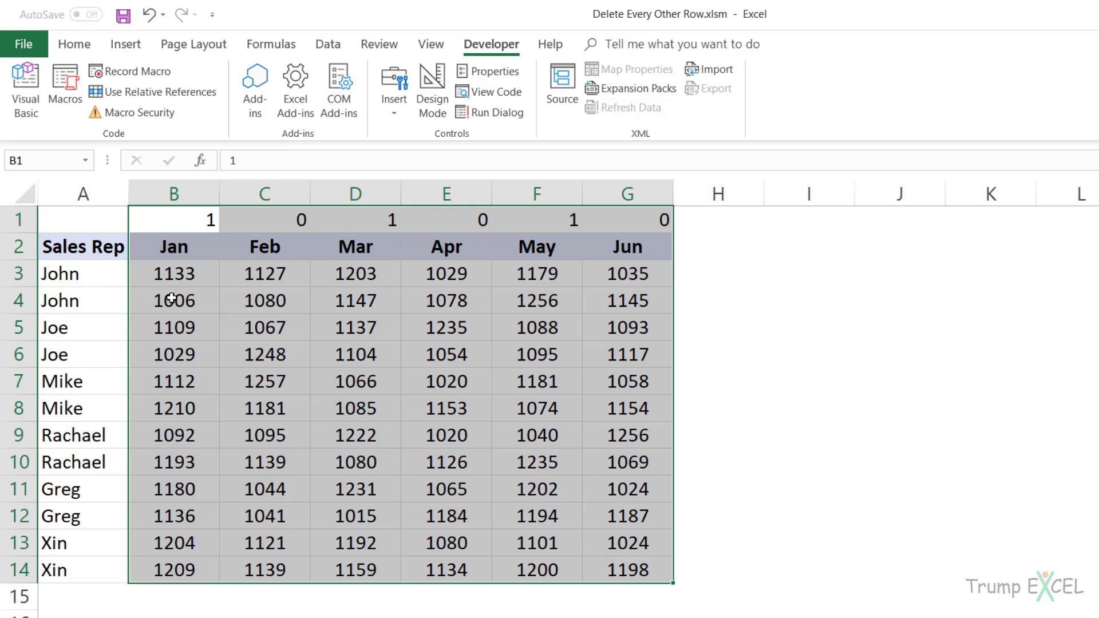
left_click(328, 45)
left_click(670, 85)
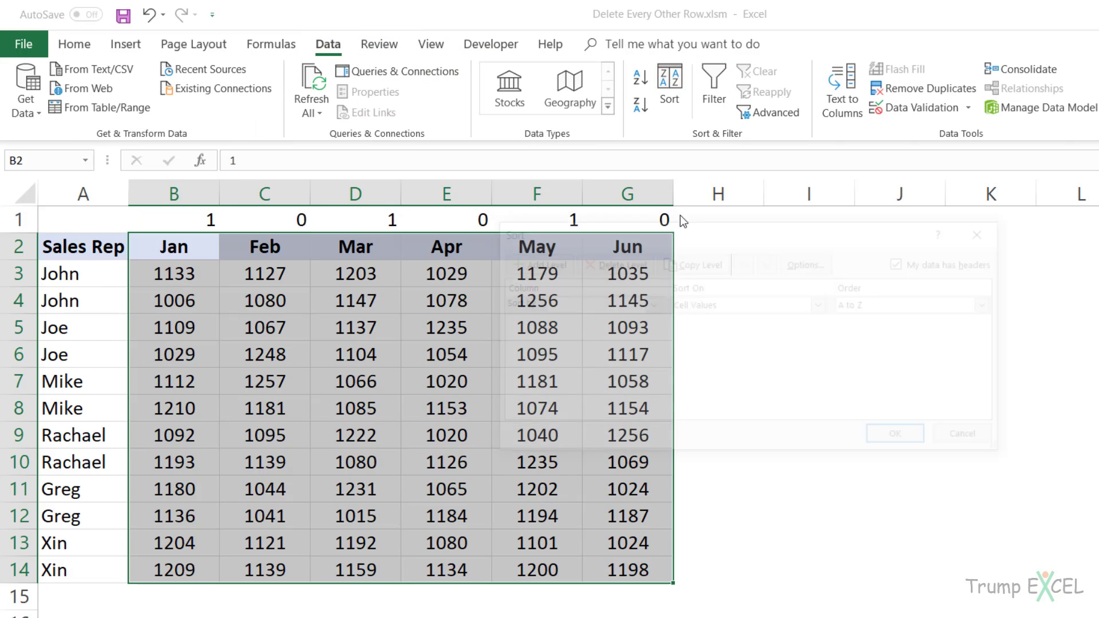
left_click_drag(653, 231, 633, 269)
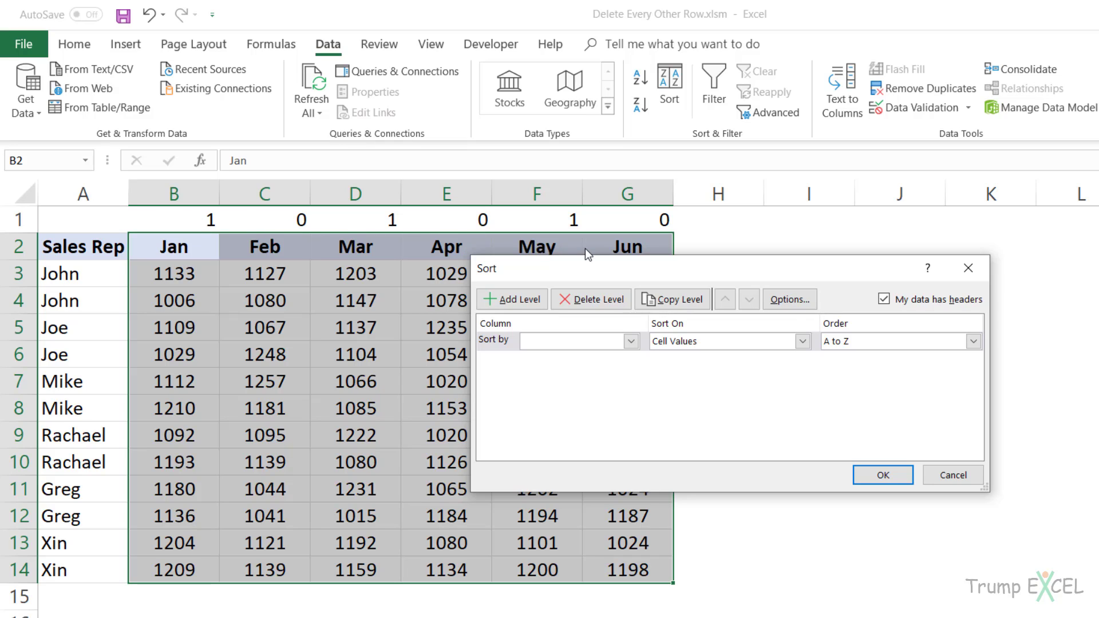
left_click(790, 299)
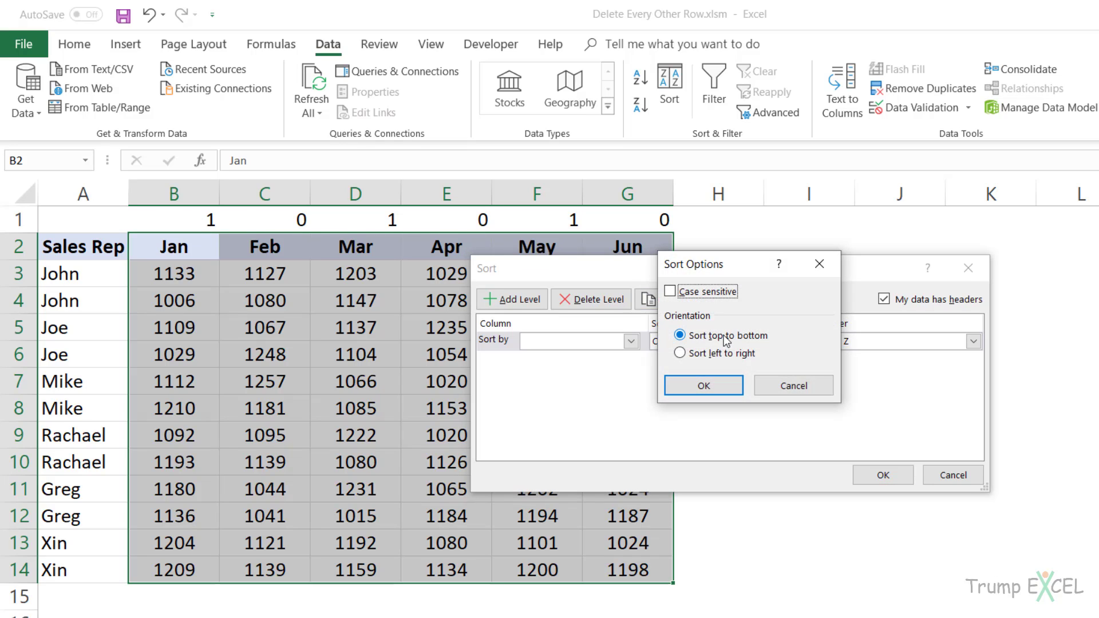
left_click(697, 355)
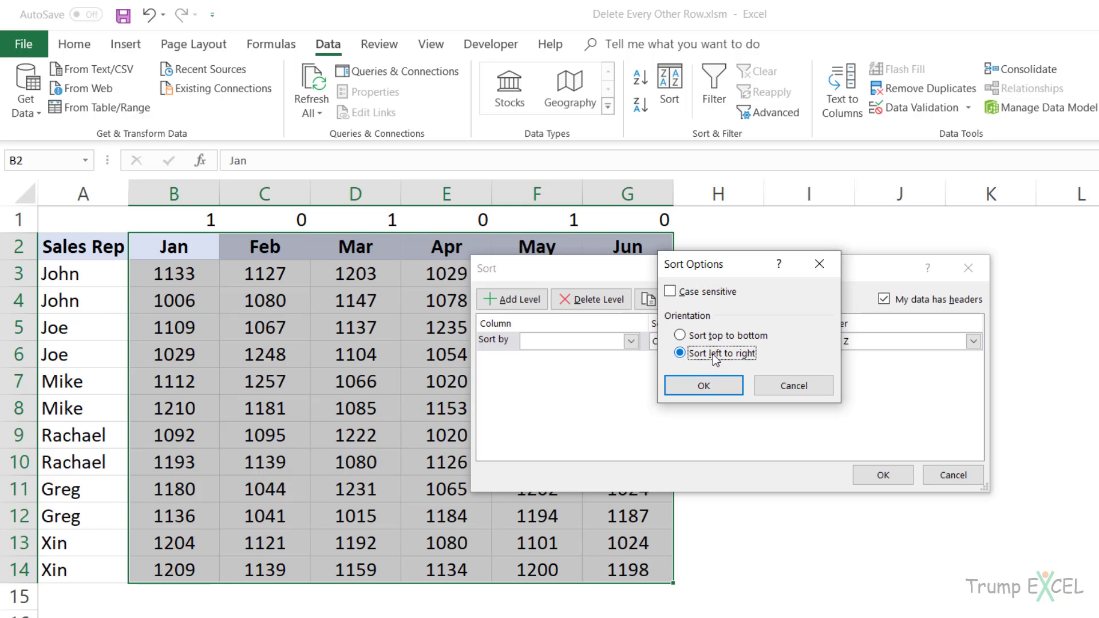
left_click(713, 390)
left_click_drag(637, 277, 751, 280)
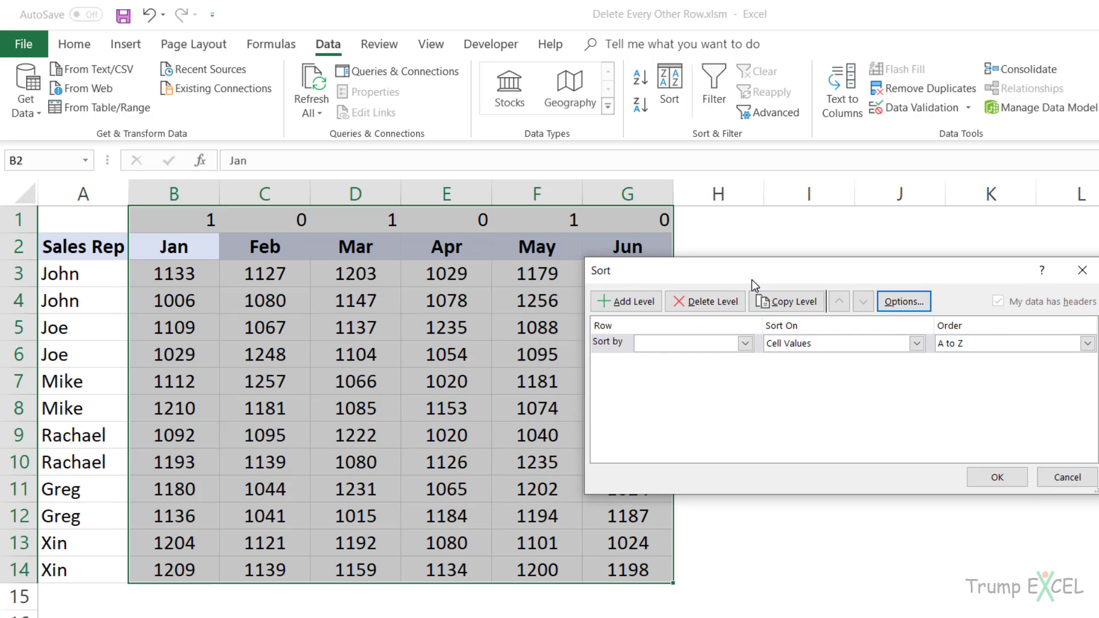
left_click(732, 345)
left_click(715, 363)
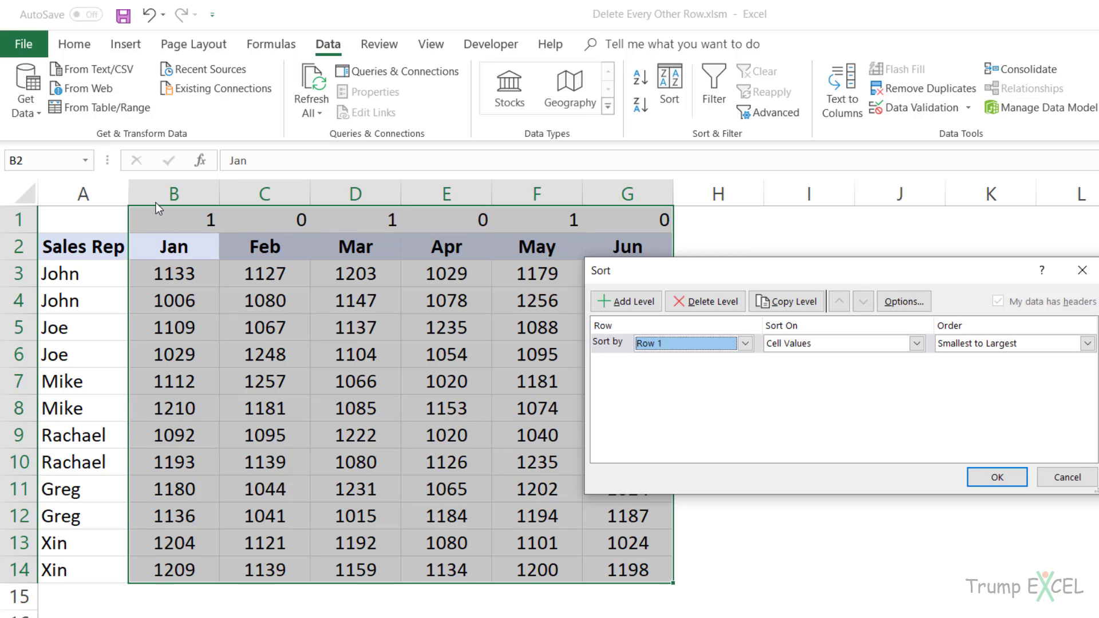
left_click(996, 477)
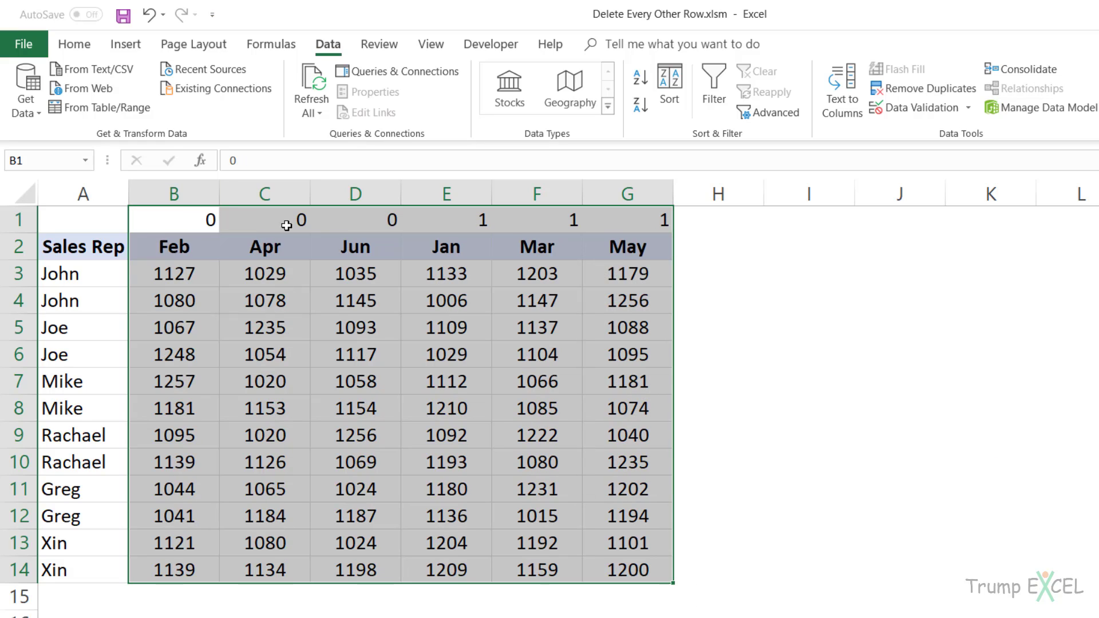
Delete whole columns B to D holding Feb, Apr and Jun
left_click_drag(196, 217, 342, 219)
left_click_drag(175, 193, 328, 195)
right_click(330, 196)
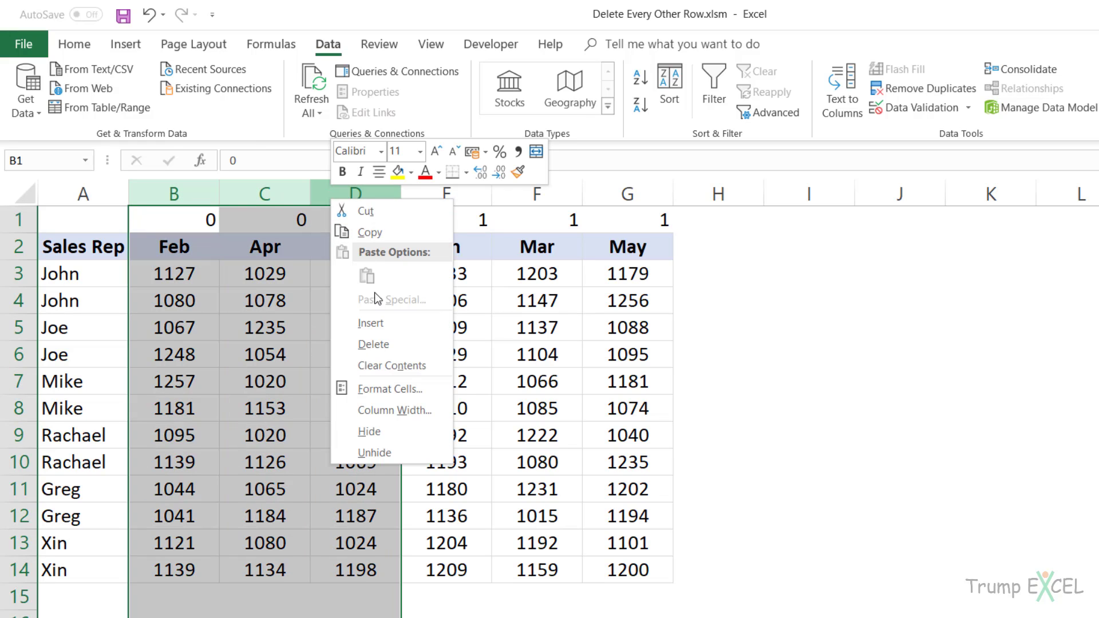
left_click(372, 344)
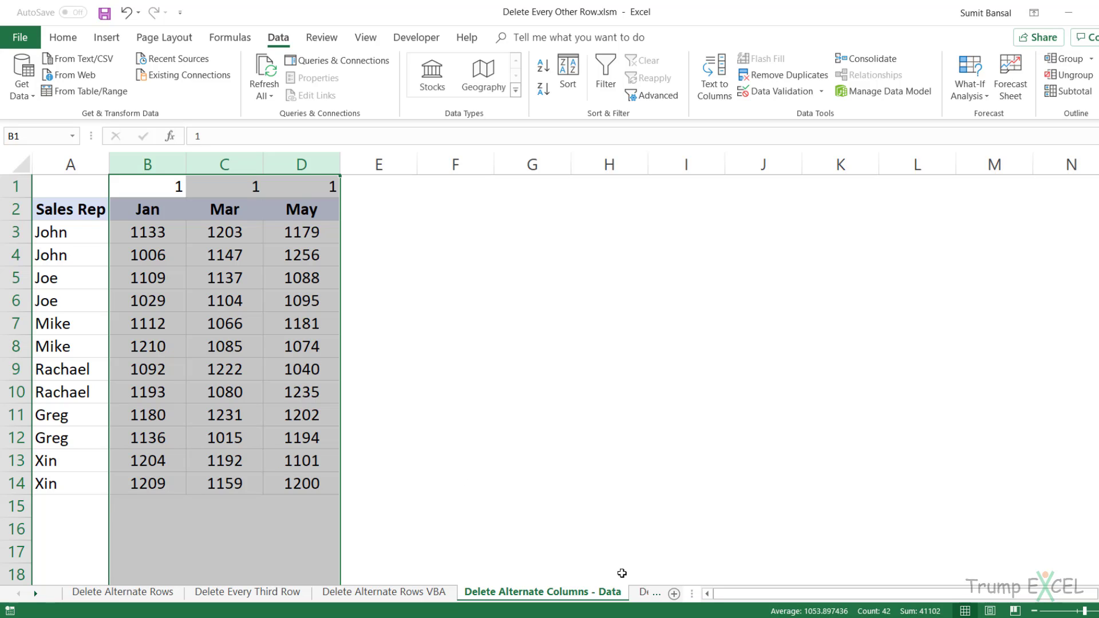
On the Delete Alternate Columns - VBA sheet, copy the Delete_Every_Other_Column macro from Notepad and view the sheet's code
left_click(636, 594)
left_click(636, 594)
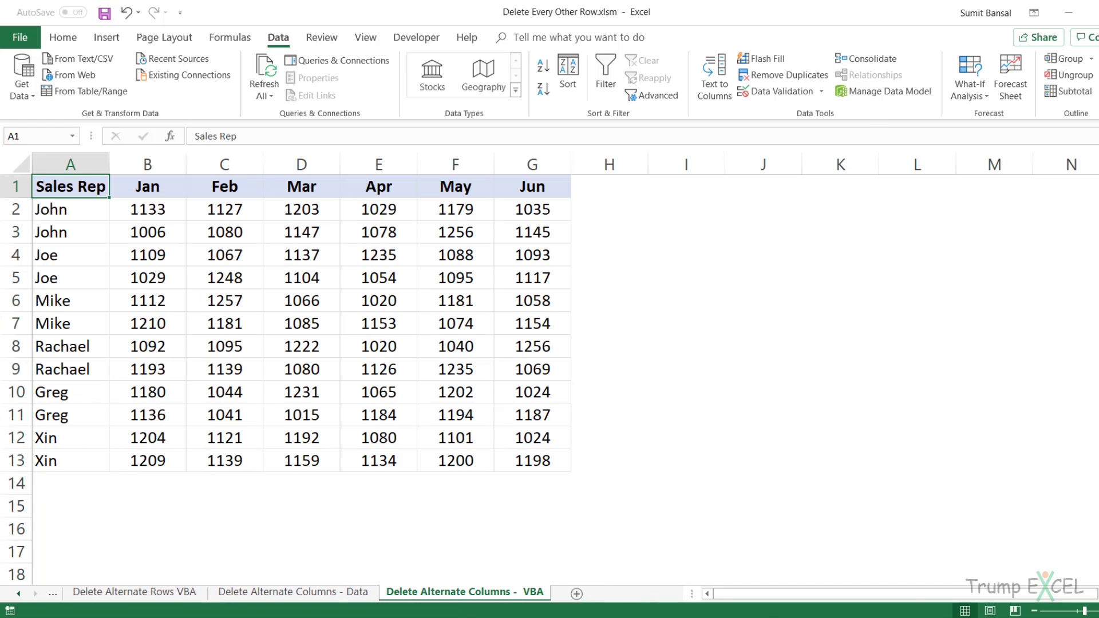
key("alt+Tab")
scroll(581, 347, "down", 3)
left_click_drag(432, 347, 350, 218)
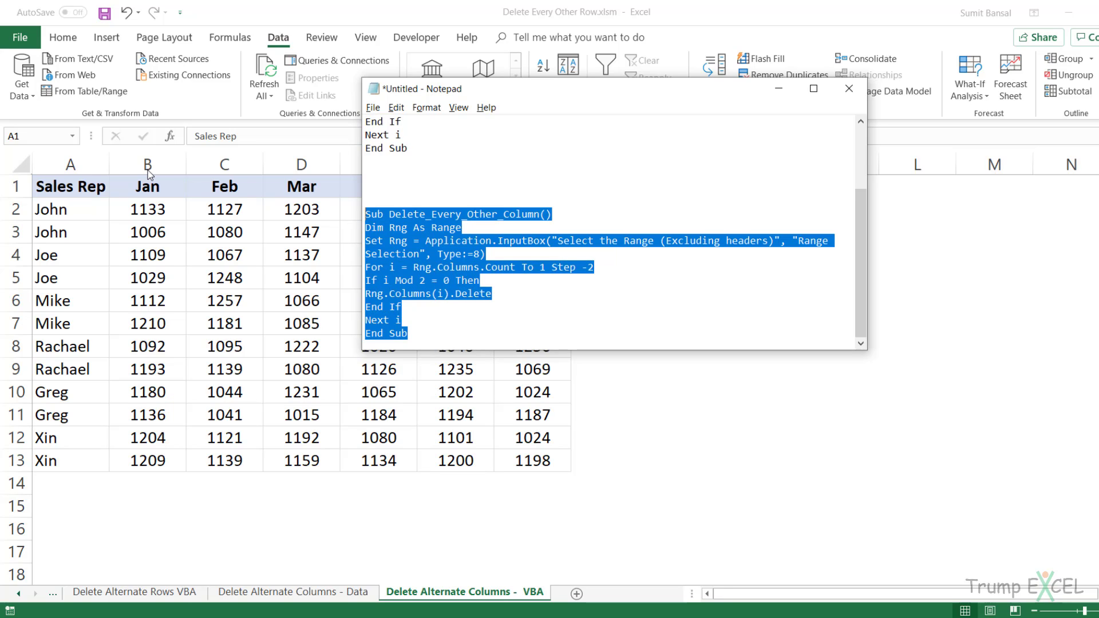
key("alt+Tab")
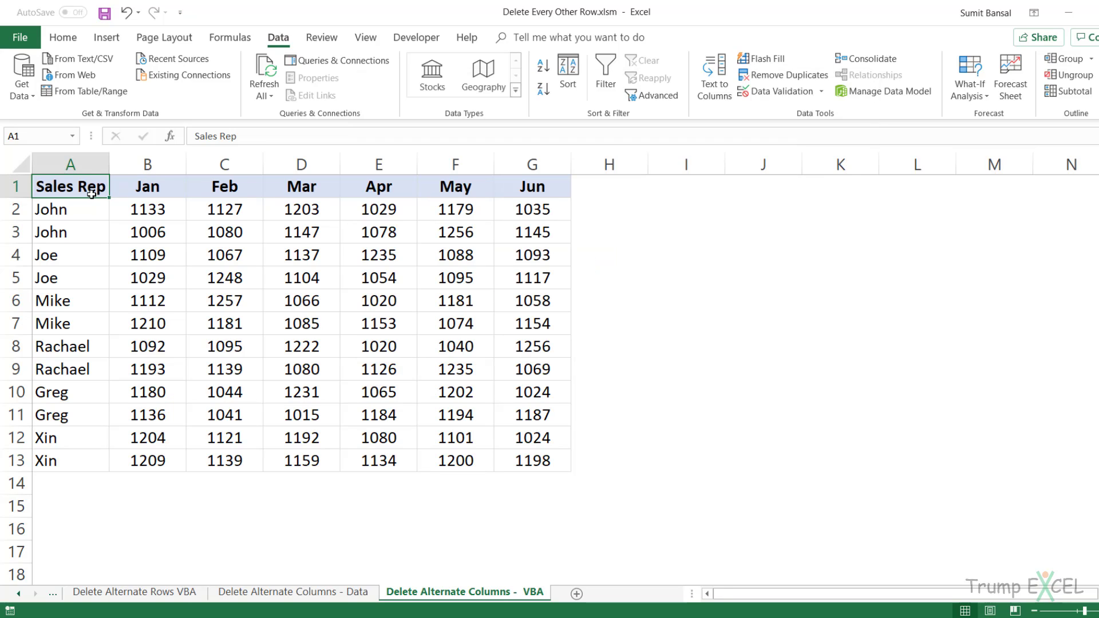
right_click(412, 598)
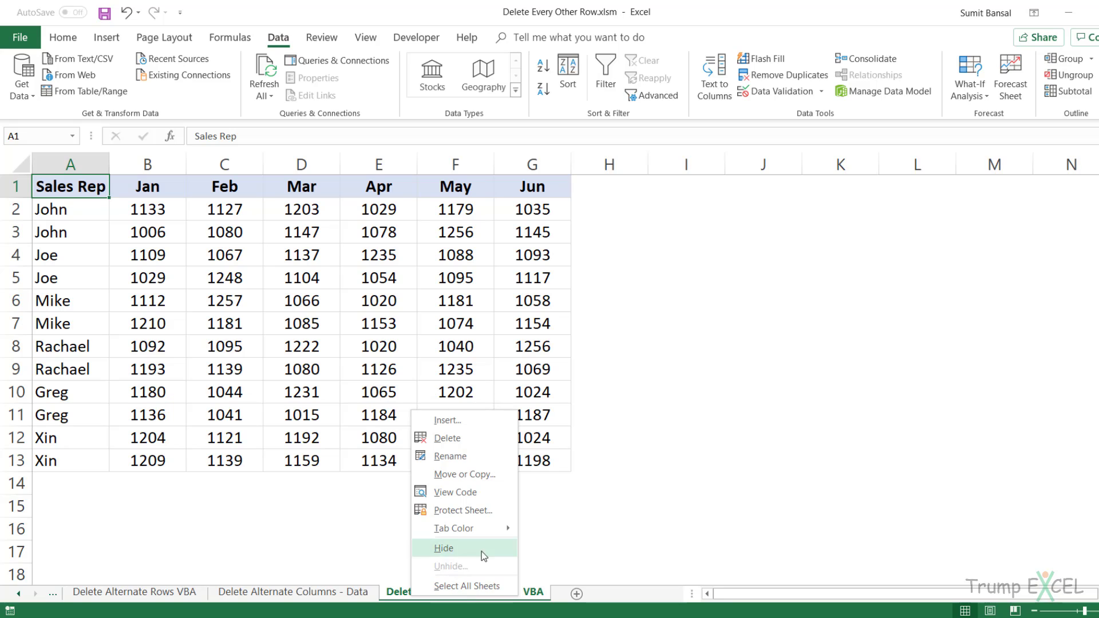
left_click(454, 492)
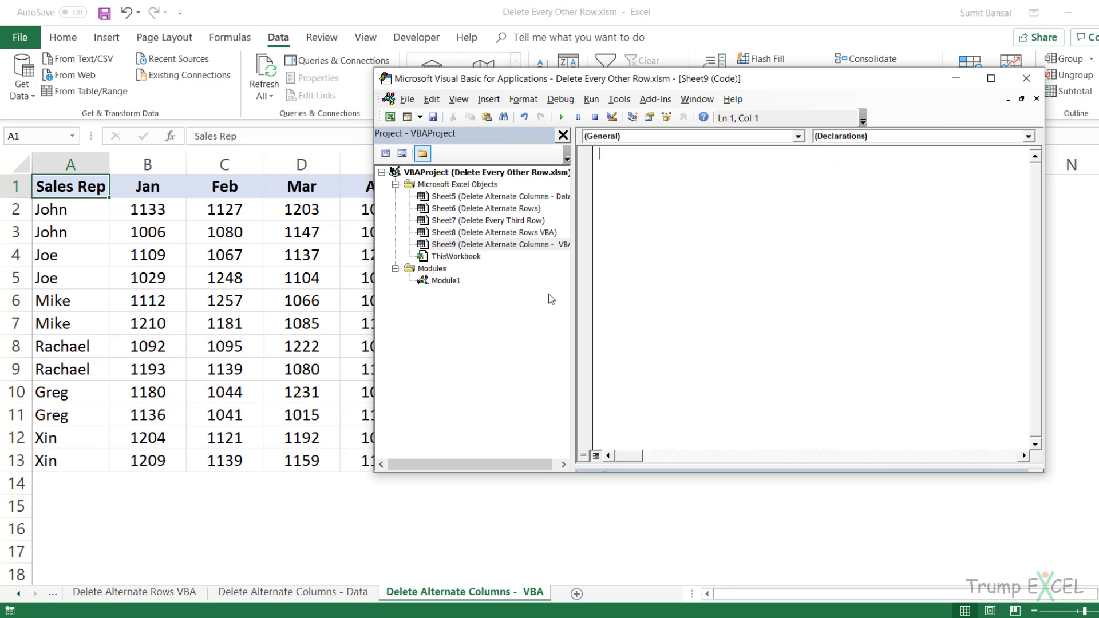
Paste the Delete_Every_Other_Column macro into Module1 below the existing row macro
double_click(446, 281)
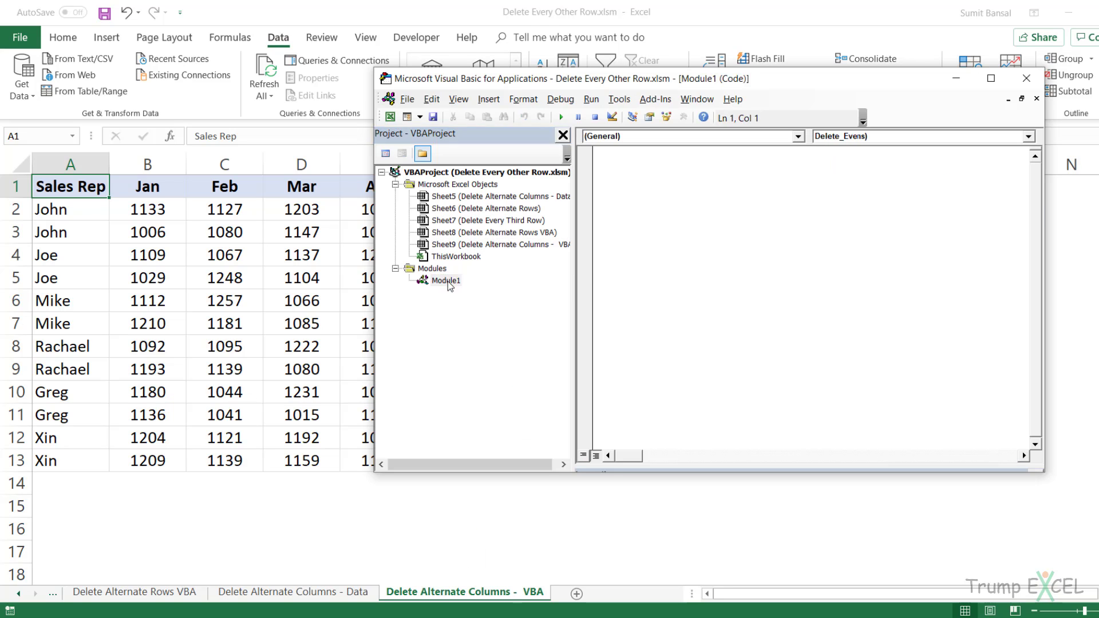
left_click(673, 260)
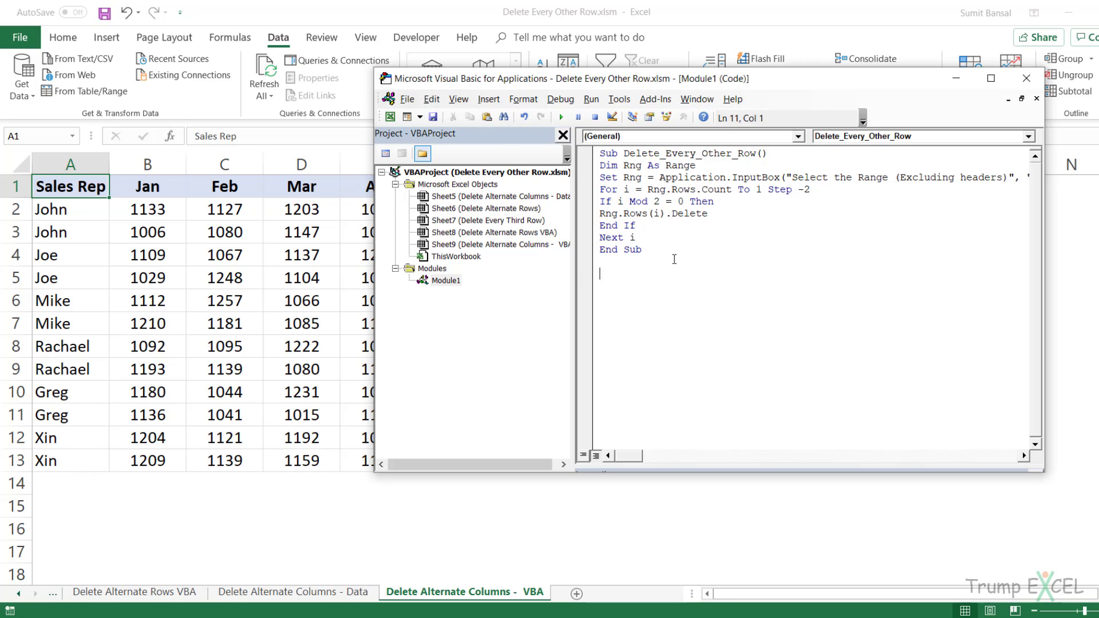
key("ctrl+v")
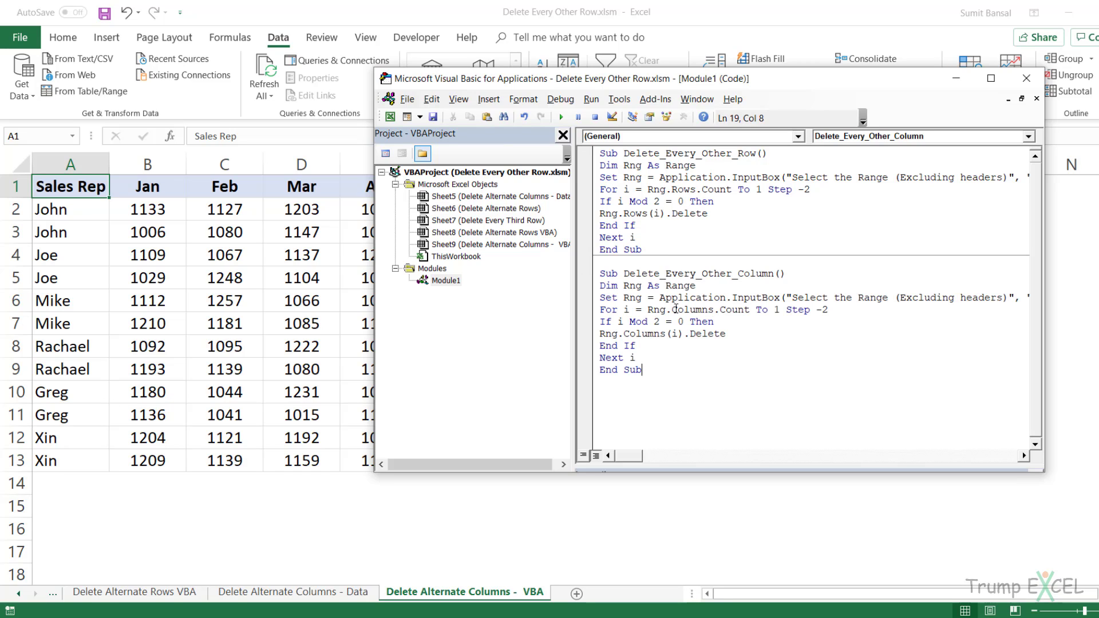
Trial-run the macro, cancel its range prompt, and end the resulting error
left_click(560, 117)
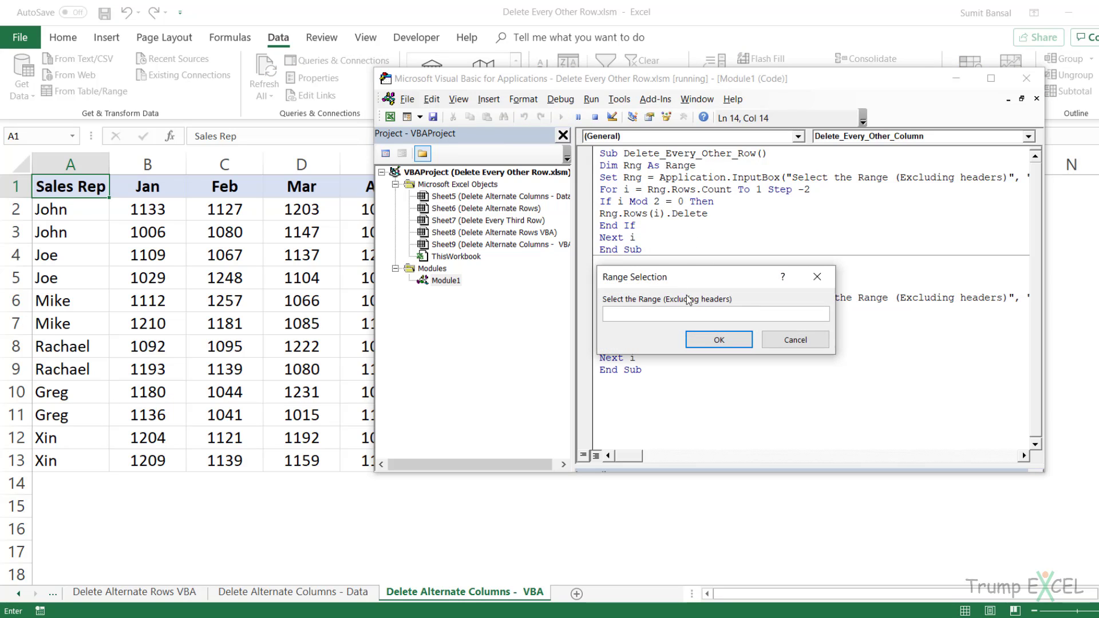
left_click_drag(162, 190, 416, 460)
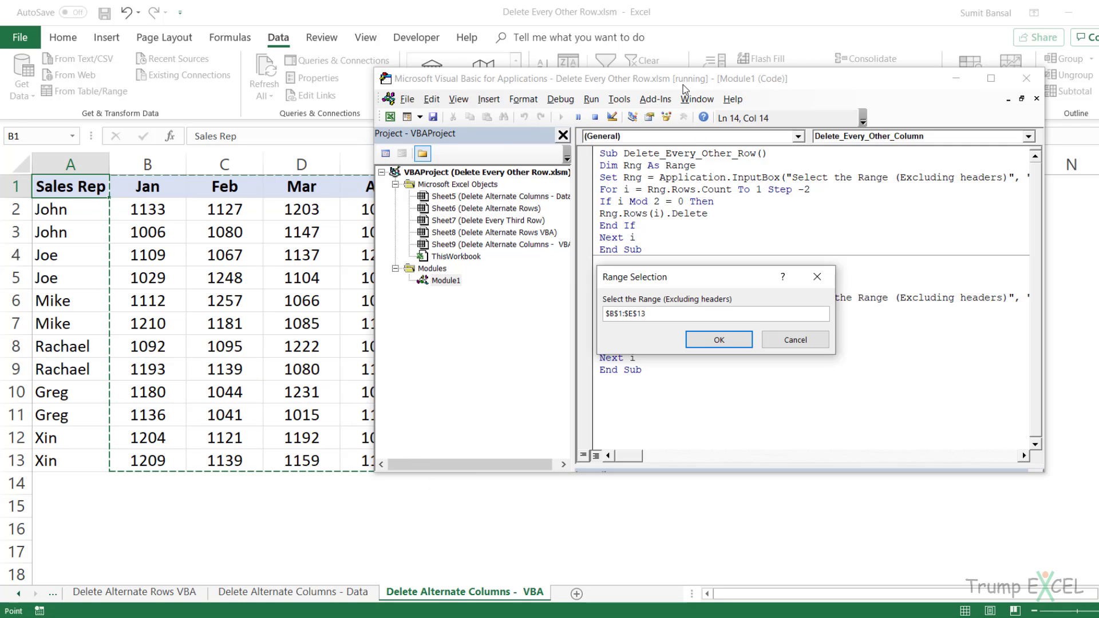
left_click(819, 340)
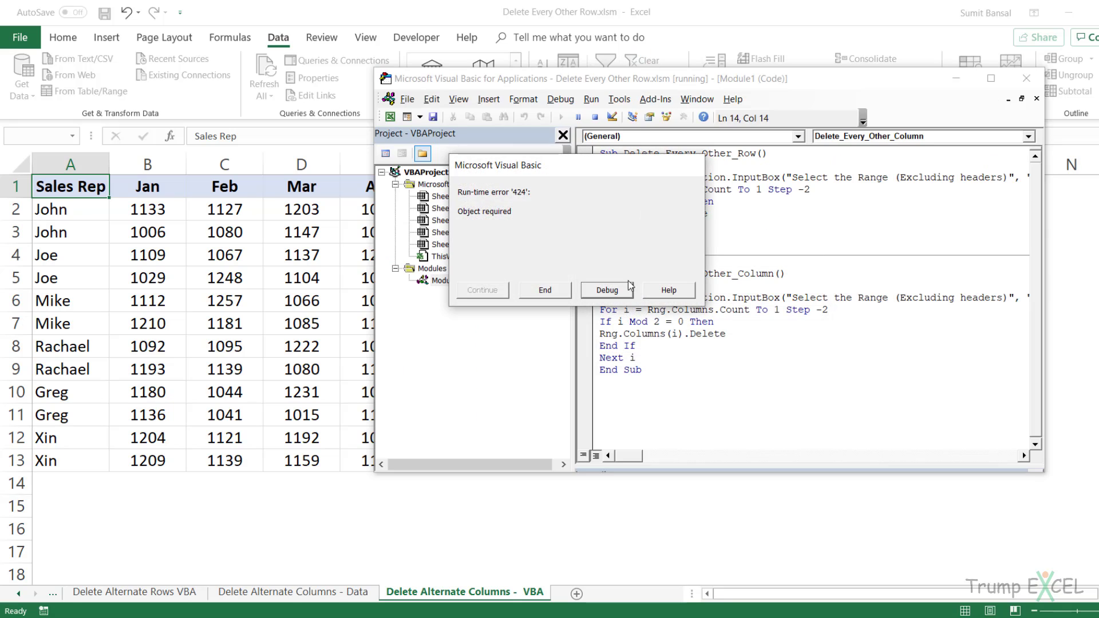
left_click(545, 290)
left_click_drag(616, 80, 834, 49)
left_click(860, 288)
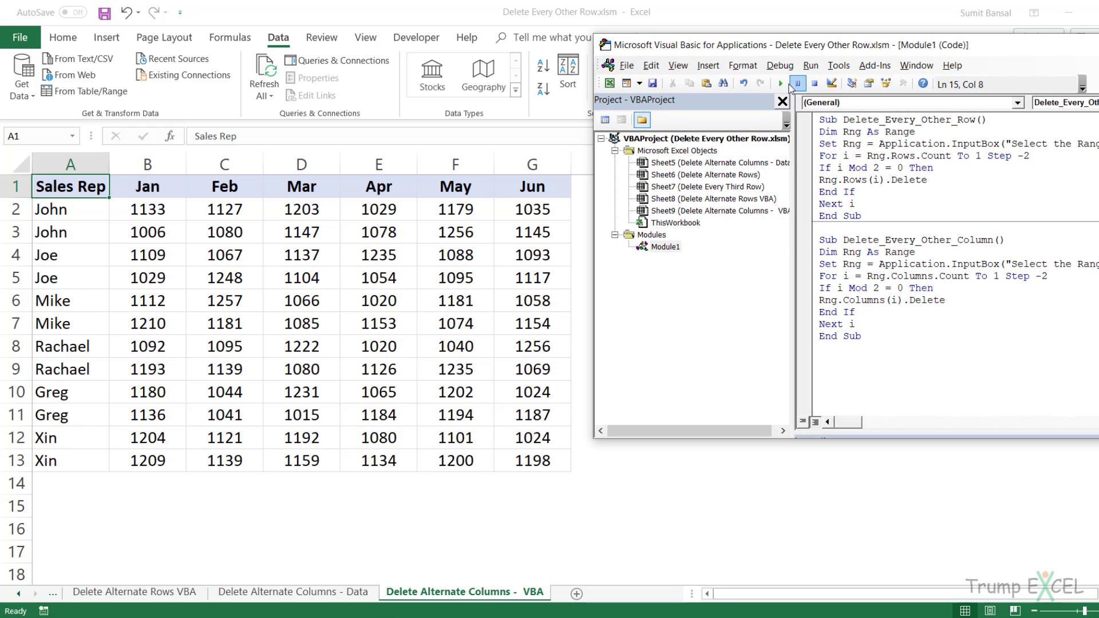
Run Delete_Every_Other_Column on B1:G13, leaving only the Jan, Mar and May columns
left_click(781, 84)
left_click_drag(139, 186, 518, 455)
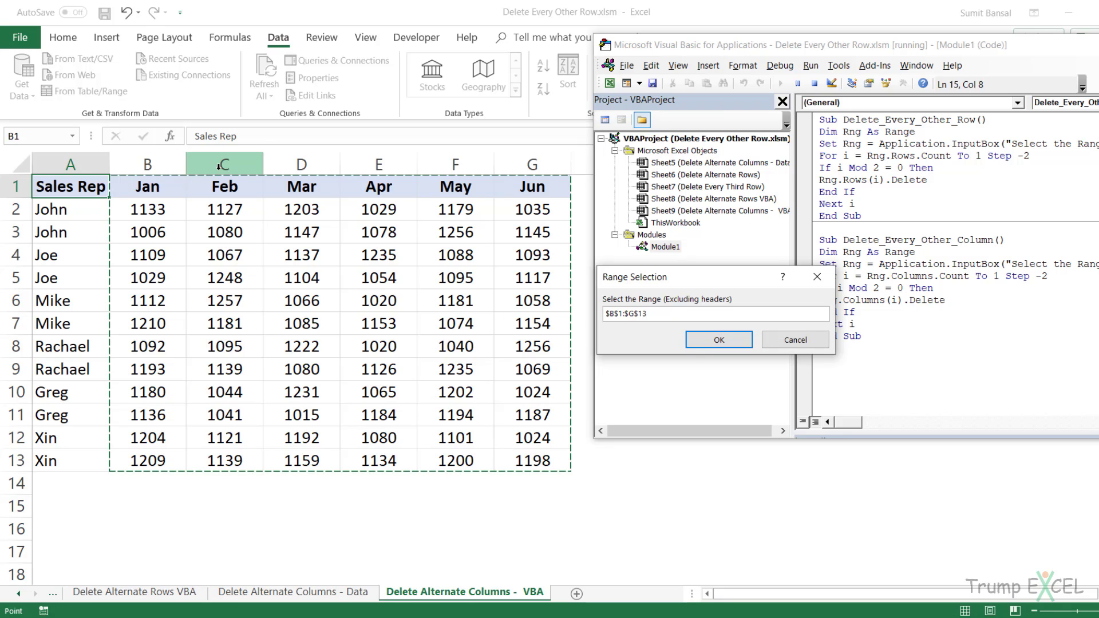
left_click(704, 343)
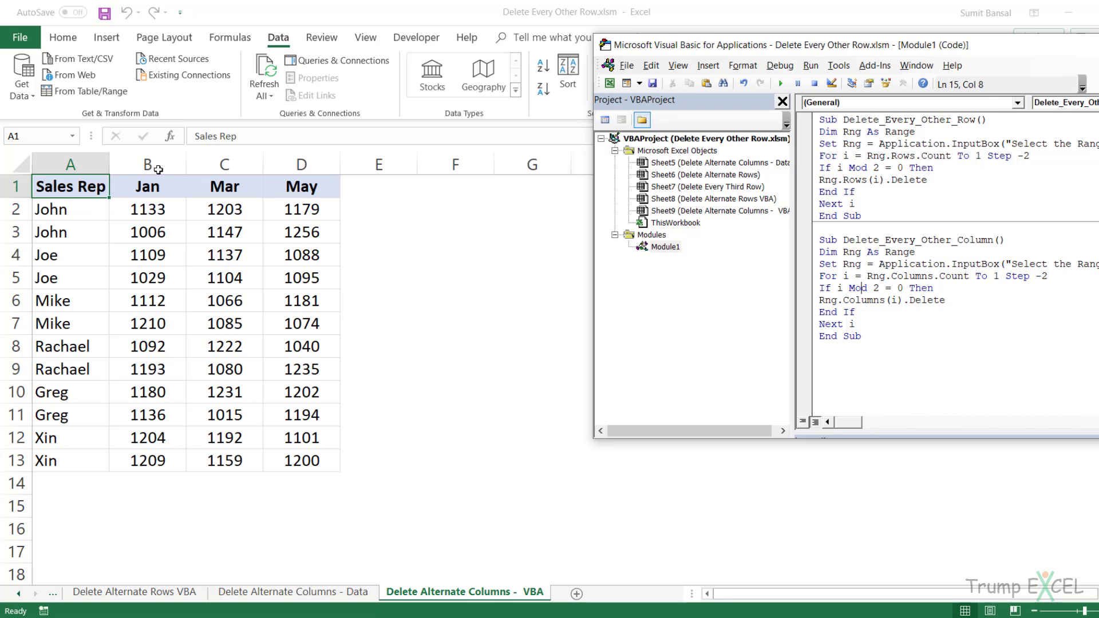
left_click_drag(158, 170, 301, 166)
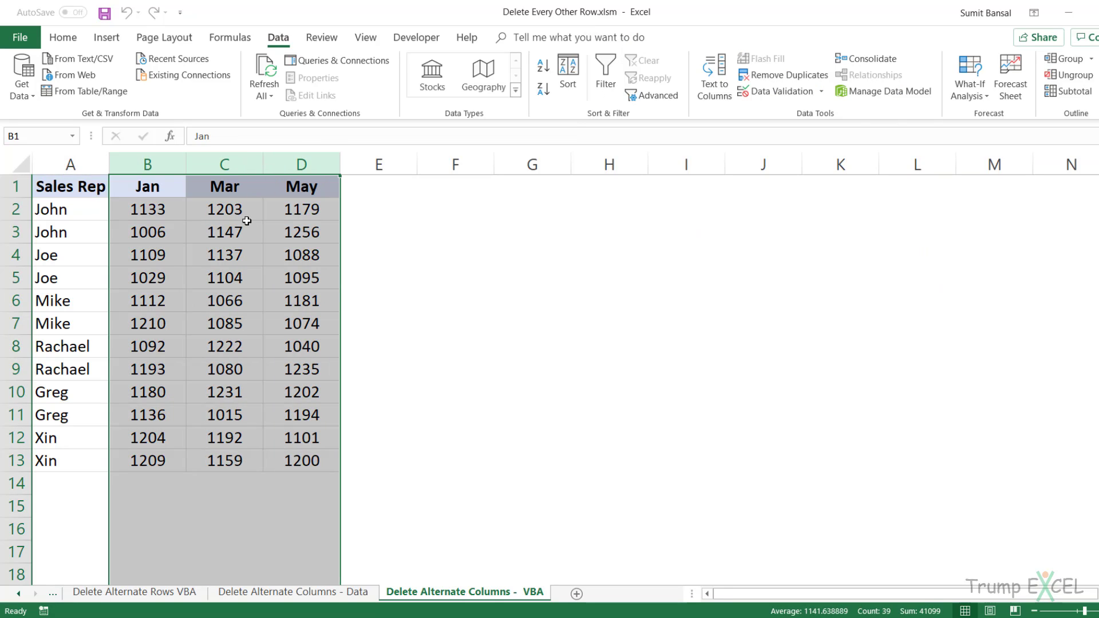